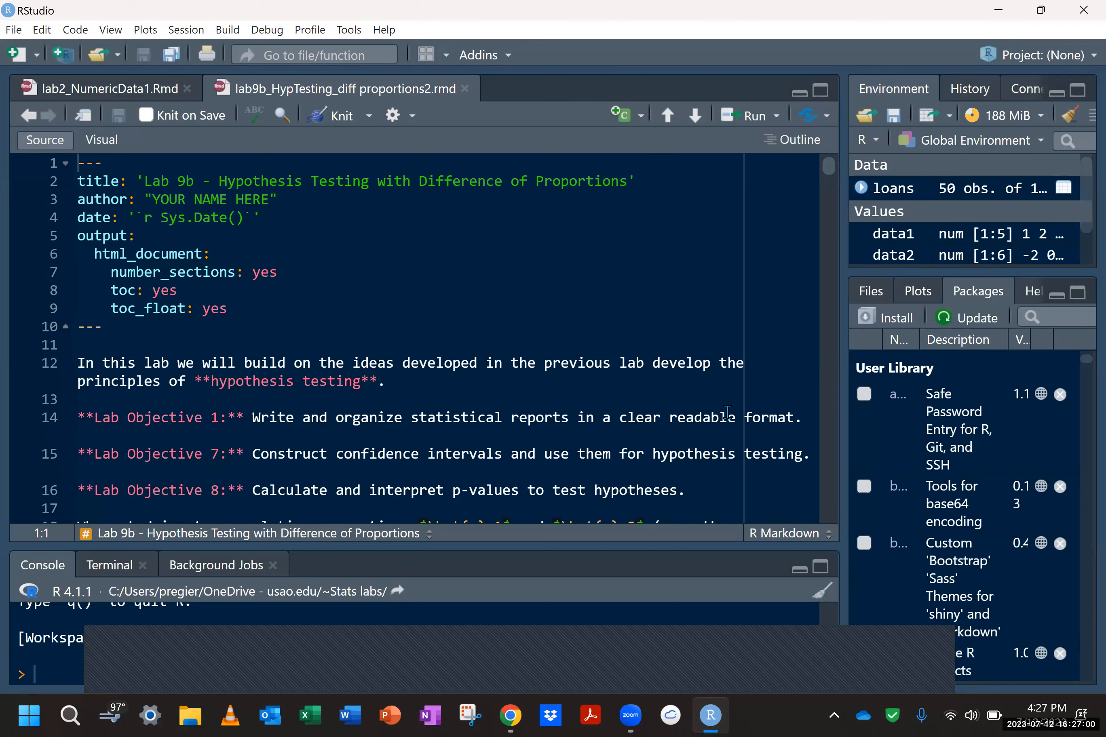
Review the lab's header, objectives and introductory paragraph on comparing two proportions
{"action": "scroll", "coordinate": [485, 409], "scroll_direction": "down", "scroll_amount": 2}
{"action": "scroll", "coordinate": [495, 407], "scroll_direction": "down", "scroll_amount": 2}
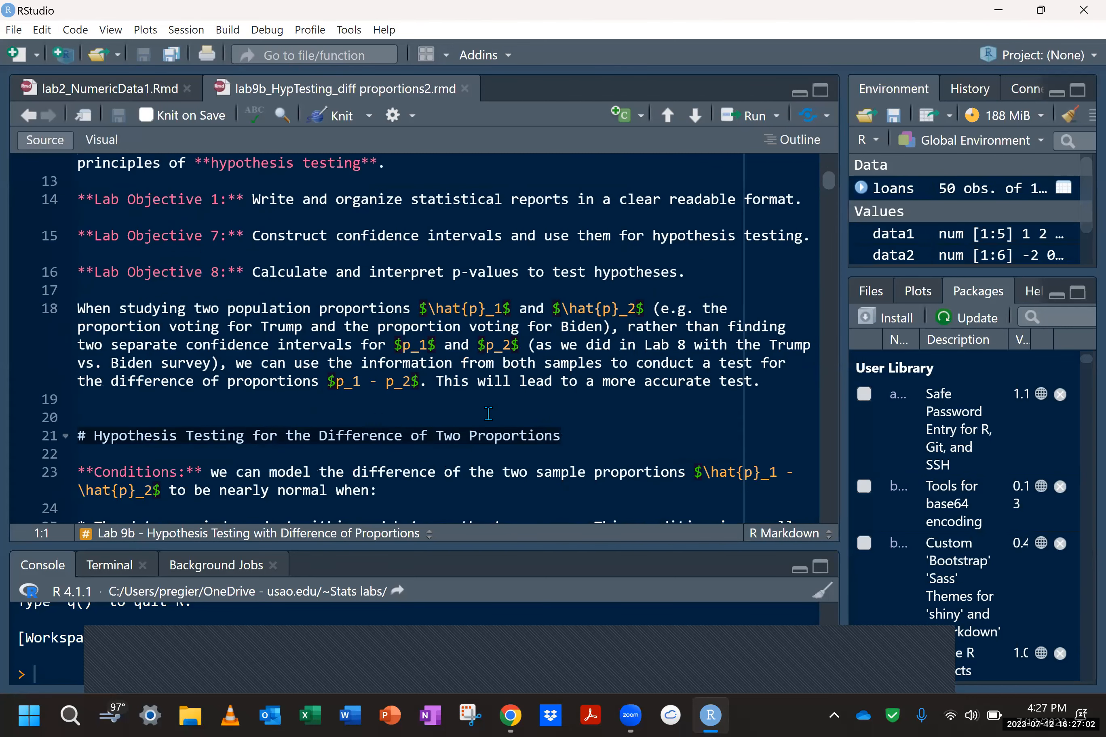
{"action": "left_click", "coordinate": [223, 289]}
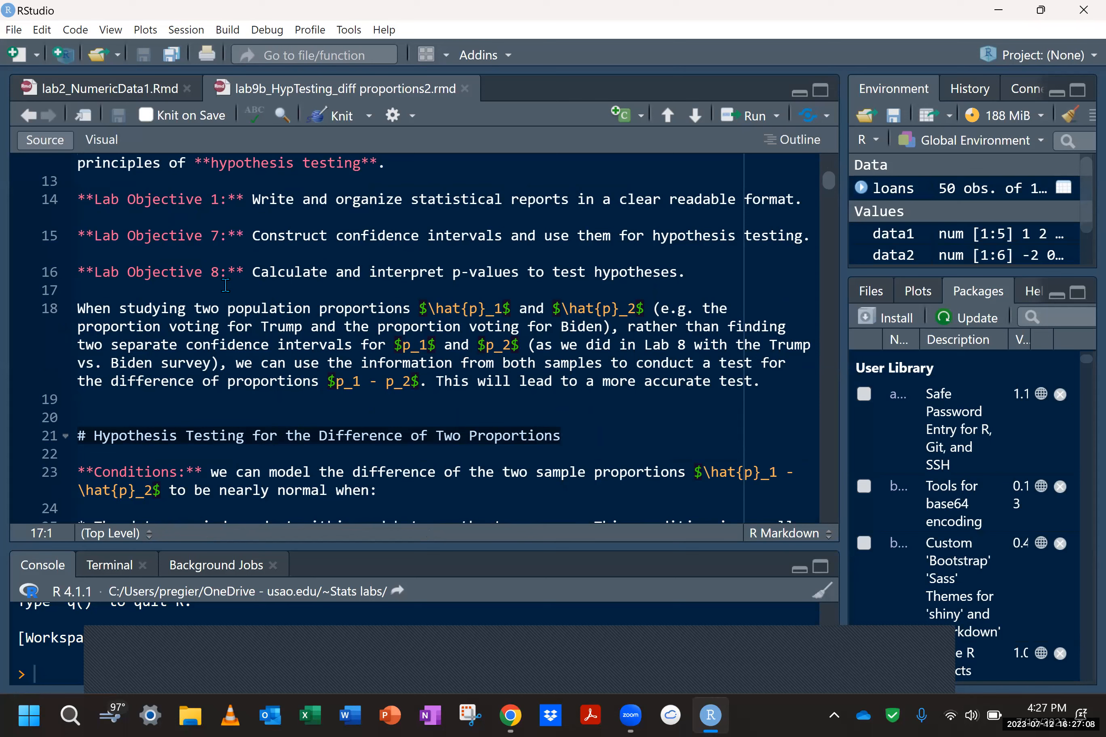
{"action": "scroll", "coordinate": [226, 285], "scroll_direction": "up", "scroll_amount": 5}
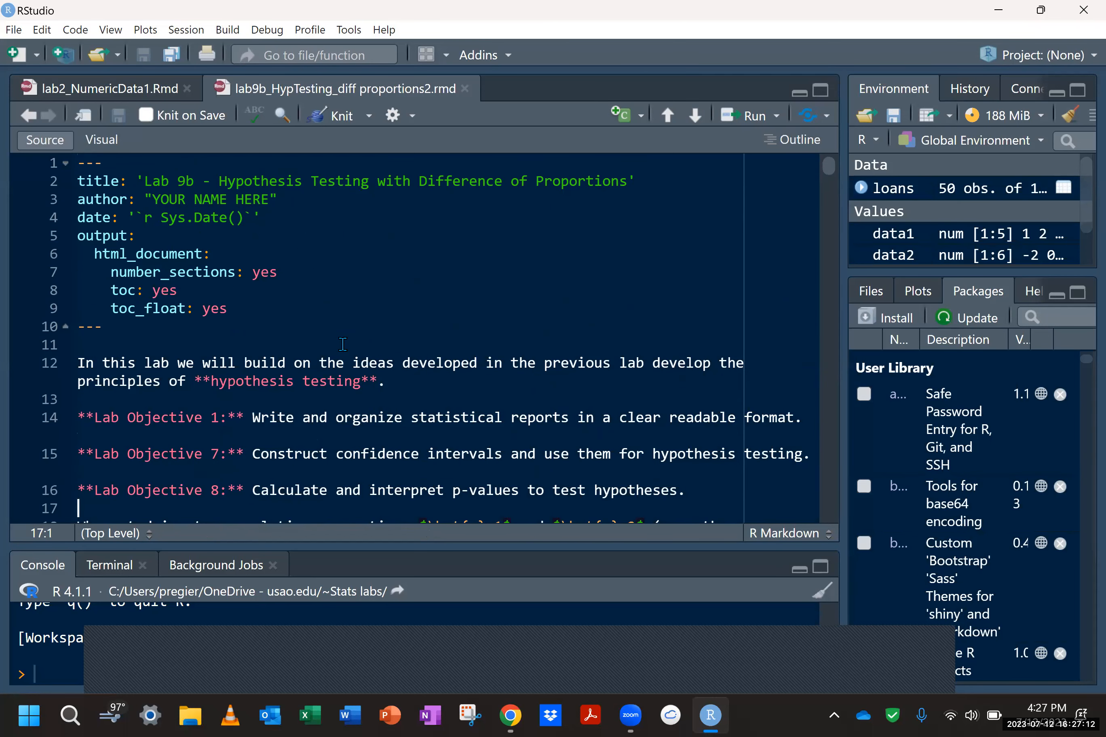
{"action": "scroll", "coordinate": [343, 344], "scroll_direction": "down", "scroll_amount": 1}
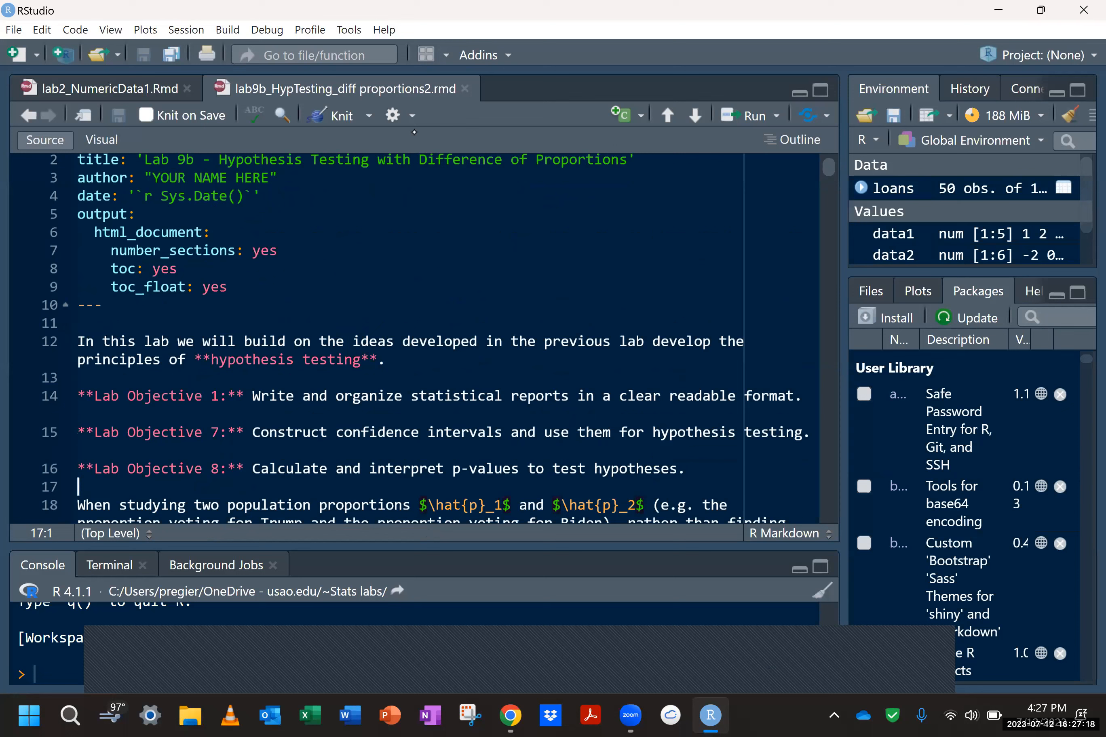
Draw a blue screen annotation with circled Pop 1 and Pop 2, each connected by lines to its own circled sample 1 and sample 2
{"action": "left_click_drag", "start_coordinate": [494, 192], "coordinate": [459, 193]}
{"action": "left_click_drag", "start_coordinate": [663, 188], "coordinate": [633, 196]}
{"action": "left_click_drag", "start_coordinate": [421, 223], "coordinate": [419, 216]}
{"action": "left_click_drag", "start_coordinate": [429, 216], "coordinate": [435, 219]}
{"action": "left_click_drag", "start_coordinate": [438, 217], "coordinate": [461, 217]}
{"action": "mouse_move", "coordinate": [594, 228]}
{"action": "left_mouse_down"}
{"action": "mouse_move", "coordinate": [595, 211]}
{"action": "mouse_move", "coordinate": [610, 228]}
{"action": "left_mouse_up"}
{"action": "left_click_drag", "start_coordinate": [614, 214], "coordinate": [618, 229]}
{"action": "left_click_drag", "start_coordinate": [639, 199], "coordinate": [650, 215]}
{"action": "mouse_move", "coordinate": [434, 236]}
{"action": "left_mouse_down"}
{"action": "mouse_move", "coordinate": [413, 280]}
{"action": "mouse_move", "coordinate": [455, 280]}
{"action": "mouse_move", "coordinate": [414, 288]}
{"action": "mouse_move", "coordinate": [390, 313]}
{"action": "mouse_move", "coordinate": [449, 306]}
{"action": "left_mouse_up"}
{"action": "left_click_drag", "start_coordinate": [629, 241], "coordinate": [604, 285]}
{"action": "mouse_move", "coordinate": [631, 242]}
{"action": "left_mouse_down"}
{"action": "mouse_move", "coordinate": [638, 287]}
{"action": "mouse_move", "coordinate": [618, 328]}
{"action": "mouse_move", "coordinate": [620, 298]}
{"action": "mouse_move", "coordinate": [591, 324]}
{"action": "left_mouse_up"}
{"action": "left_click_drag", "start_coordinate": [617, 310], "coordinate": [631, 316]}
{"action": "mouse_move", "coordinate": [635, 309]}
{"action": "left_mouse_down"}
{"action": "mouse_move", "coordinate": [638, 330]}
{"action": "mouse_move", "coordinate": [671, 304]}
{"action": "left_mouse_up"}
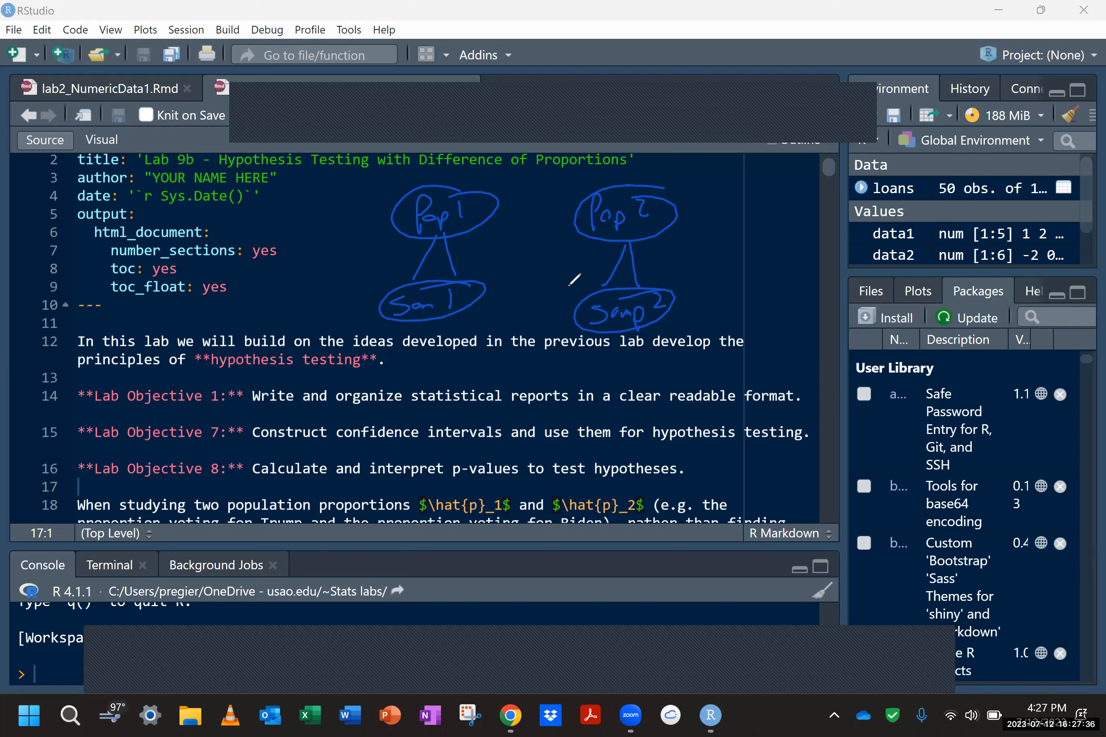
Label the samples p̂1 and p̂2 and the populations p1 and p2, with an arrow from each sample proportion up to its population proportion
{"action": "mouse_move", "coordinate": [493, 284]}
{"action": "left_mouse_down"}
{"action": "mouse_move", "coordinate": [494, 297]}
{"action": "mouse_move", "coordinate": [500, 280]}
{"action": "left_mouse_up"}
{"action": "left_click_drag", "start_coordinate": [505, 299], "coordinate": [506, 309]}
{"action": "mouse_move", "coordinate": [698, 285]}
{"action": "left_mouse_down"}
{"action": "mouse_move", "coordinate": [717, 310]}
{"action": "mouse_move", "coordinate": [704, 272]}
{"action": "left_mouse_up"}
{"action": "mouse_move", "coordinate": [511, 279]}
{"action": "left_mouse_down"}
{"action": "mouse_move", "coordinate": [524, 242]}
{"action": "mouse_move", "coordinate": [526, 252]}
{"action": "left_mouse_up"}
{"action": "mouse_move", "coordinate": [513, 216]}
{"action": "left_mouse_down"}
{"action": "mouse_move", "coordinate": [513, 192]}
{"action": "mouse_move", "coordinate": [516, 204]}
{"action": "left_mouse_up"}
{"action": "left_click_drag", "start_coordinate": [524, 208], "coordinate": [526, 218]}
{"action": "mouse_move", "coordinate": [700, 229]}
{"action": "left_mouse_down"}
{"action": "mouse_move", "coordinate": [702, 197]}
{"action": "mouse_move", "coordinate": [716, 259]}
{"action": "mouse_move", "coordinate": [723, 234]}
{"action": "left_mouse_up"}
{"action": "left_click_drag", "start_coordinate": [702, 217], "coordinate": [710, 219]}
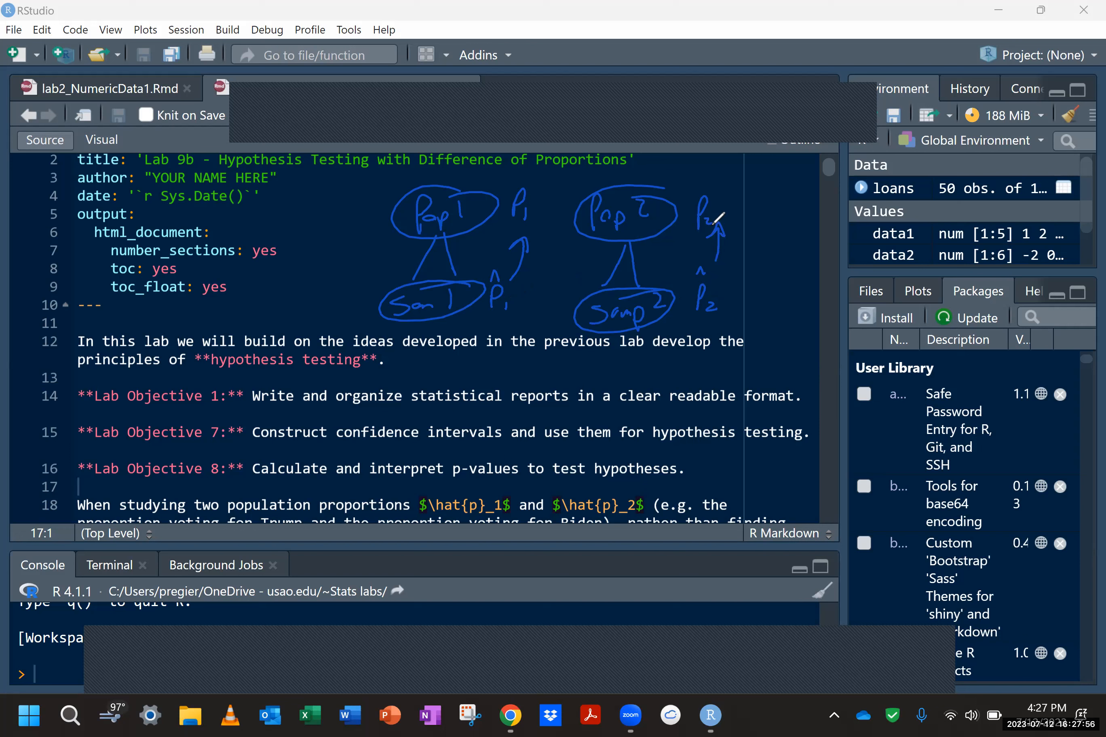
Bracket the two-population diagram on its outer side and write p1 − p2 = 0 in blue beside it
{"action": "left_click_drag", "start_coordinate": [735, 186], "coordinate": [732, 316]}
{"action": "mouse_move", "coordinate": [770, 236]}
{"action": "left_mouse_down"}
{"action": "mouse_move", "coordinate": [775, 218]}
{"action": "mouse_move", "coordinate": [781, 235]}
{"action": "mouse_move", "coordinate": [800, 223]}
{"action": "left_mouse_up"}
{"action": "mouse_move", "coordinate": [804, 210]}
{"action": "left_mouse_down"}
{"action": "mouse_move", "coordinate": [806, 235]}
{"action": "mouse_move", "coordinate": [815, 219]}
{"action": "left_mouse_up"}
{"action": "left_click_drag", "start_coordinate": [817, 215], "coordinate": [826, 235]}
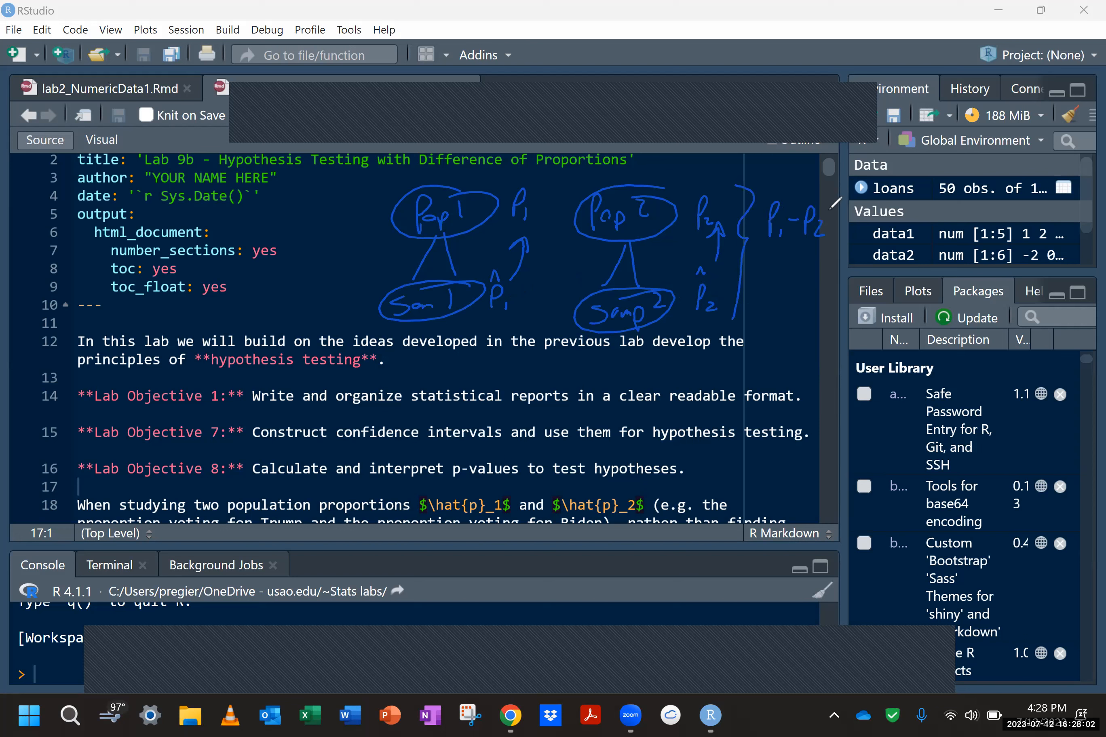
{"action": "left_click_drag", "start_coordinate": [838, 218], "coordinate": [872, 216]}
Retrace the p1 − p2 equation in red and write p1 = p2 and "No difference" beneath it
{"action": "left_click_drag", "start_coordinate": [768, 203], "coordinate": [770, 235]}
{"action": "left_click_drag", "start_coordinate": [768, 205], "coordinate": [780, 217]}
{"action": "left_click_drag", "start_coordinate": [779, 228], "coordinate": [800, 223]}
{"action": "mouse_move", "coordinate": [805, 209]}
{"action": "left_mouse_down"}
{"action": "mouse_move", "coordinate": [806, 235]}
{"action": "mouse_move", "coordinate": [815, 219]}
{"action": "mouse_move", "coordinate": [823, 236]}
{"action": "left_mouse_up"}
{"action": "left_click_drag", "start_coordinate": [877, 210], "coordinate": [874, 212]}
{"action": "left_click_drag", "start_coordinate": [772, 255], "coordinate": [772, 276]}
{"action": "left_click_drag", "start_coordinate": [773, 255], "coordinate": [785, 280]}
{"action": "left_click_drag", "start_coordinate": [796, 261], "coordinate": [823, 275]}
{"action": "left_click_drag", "start_coordinate": [822, 254], "coordinate": [842, 280]}
{"action": "mouse_move", "coordinate": [760, 314]}
{"action": "left_mouse_down"}
{"action": "mouse_move", "coordinate": [783, 291]}
{"action": "mouse_move", "coordinate": [760, 317]}
{"action": "left_mouse_up"}
{"action": "mouse_move", "coordinate": [795, 297]}
{"action": "left_mouse_down"}
{"action": "mouse_move", "coordinate": [828, 309]}
{"action": "mouse_move", "coordinate": [854, 291]}
{"action": "mouse_move", "coordinate": [914, 287]}
{"action": "left_mouse_up"}
Draw a red bracket around the equality statements and label it "Null"
{"action": "mouse_move", "coordinate": [891, 180]}
{"action": "left_mouse_down"}
{"action": "mouse_move", "coordinate": [911, 204]}
{"action": "mouse_move", "coordinate": [909, 286]}
{"action": "mouse_move", "coordinate": [956, 233]}
{"action": "mouse_move", "coordinate": [981, 224]}
{"action": "left_mouse_up"}
{"action": "mouse_move", "coordinate": [990, 230]}
{"action": "left_mouse_down"}
{"action": "mouse_move", "coordinate": [1004, 233]}
{"action": "mouse_move", "coordinate": [1014, 253]}
{"action": "left_mouse_up"}
{"action": "left_click_drag", "start_coordinate": [1031, 221], "coordinate": [1029, 254]}
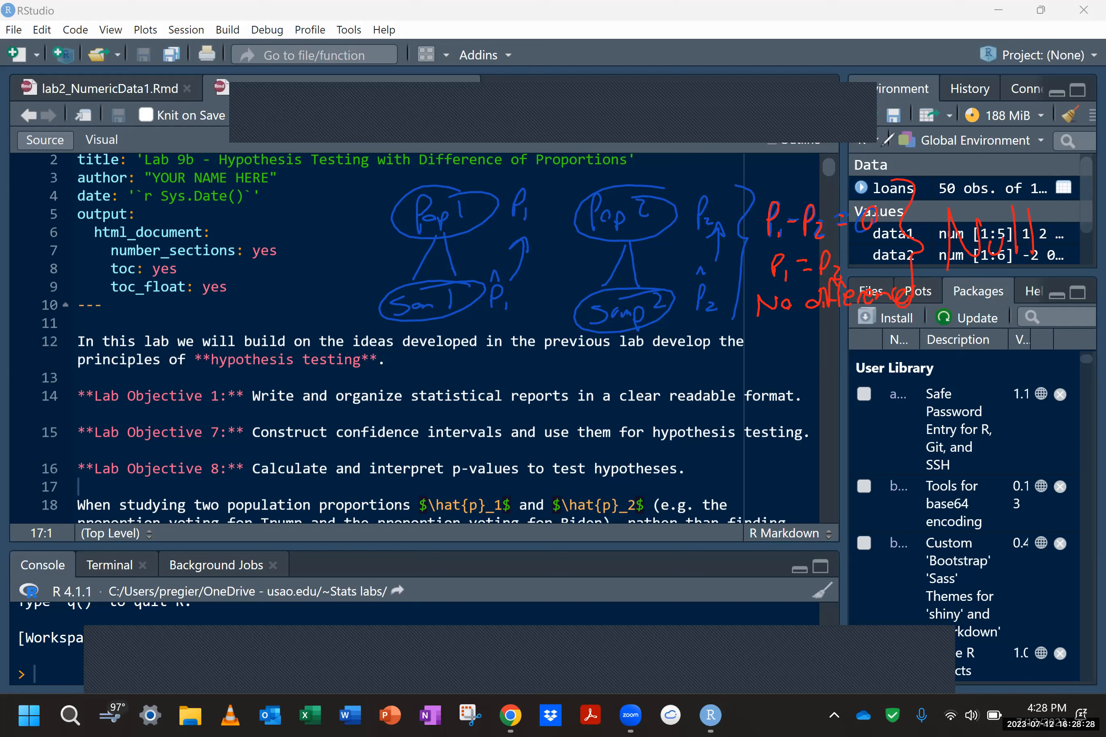
Clear the drawn annotations and leave annotation mode to return to the lab document
{"action": "left_click", "coordinate": [870, 95]}
{"action": "scroll", "coordinate": [741, 308], "scroll_direction": "down", "scroll_amount": 2}
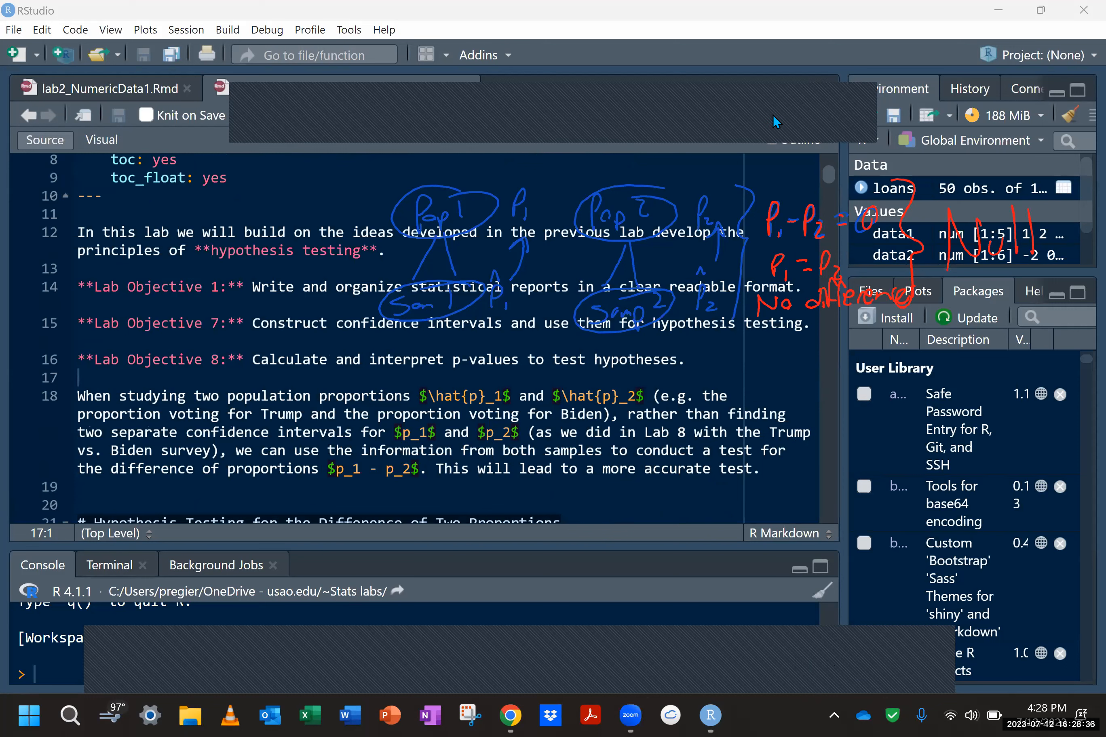
{"action": "left_click", "coordinate": [856, 91]}
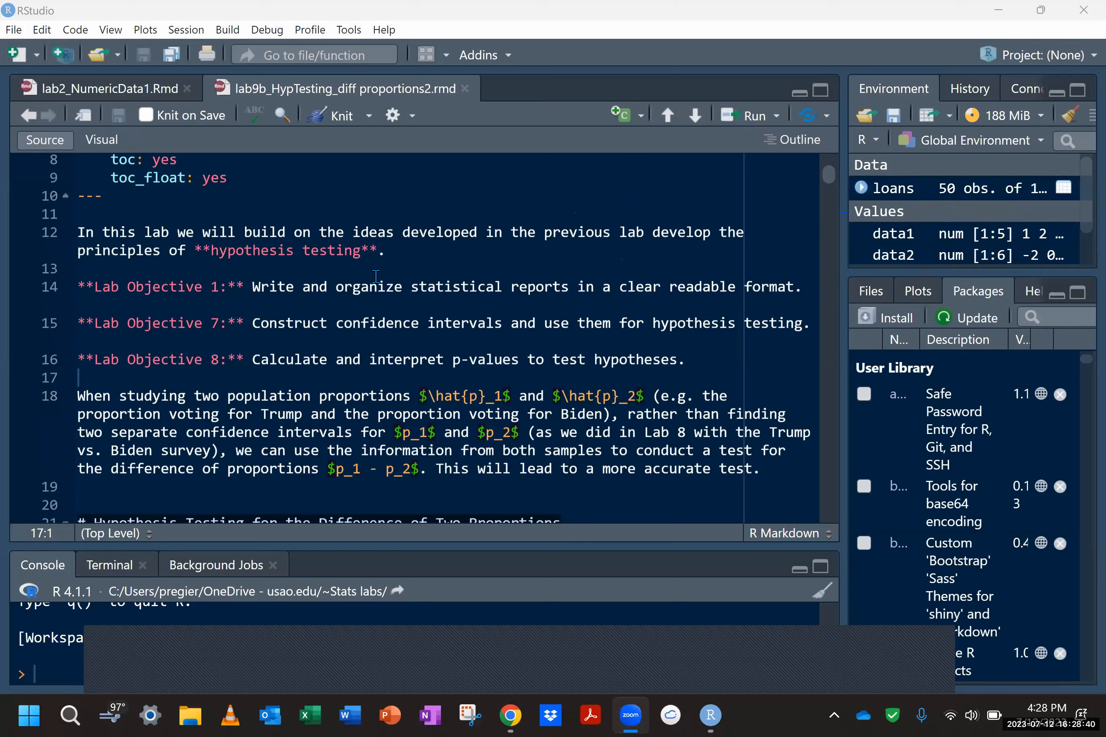
Change "population" to "sample" in the phrase "When studying two population proportions" on line 18
{"action": "left_click", "coordinate": [447, 397]}
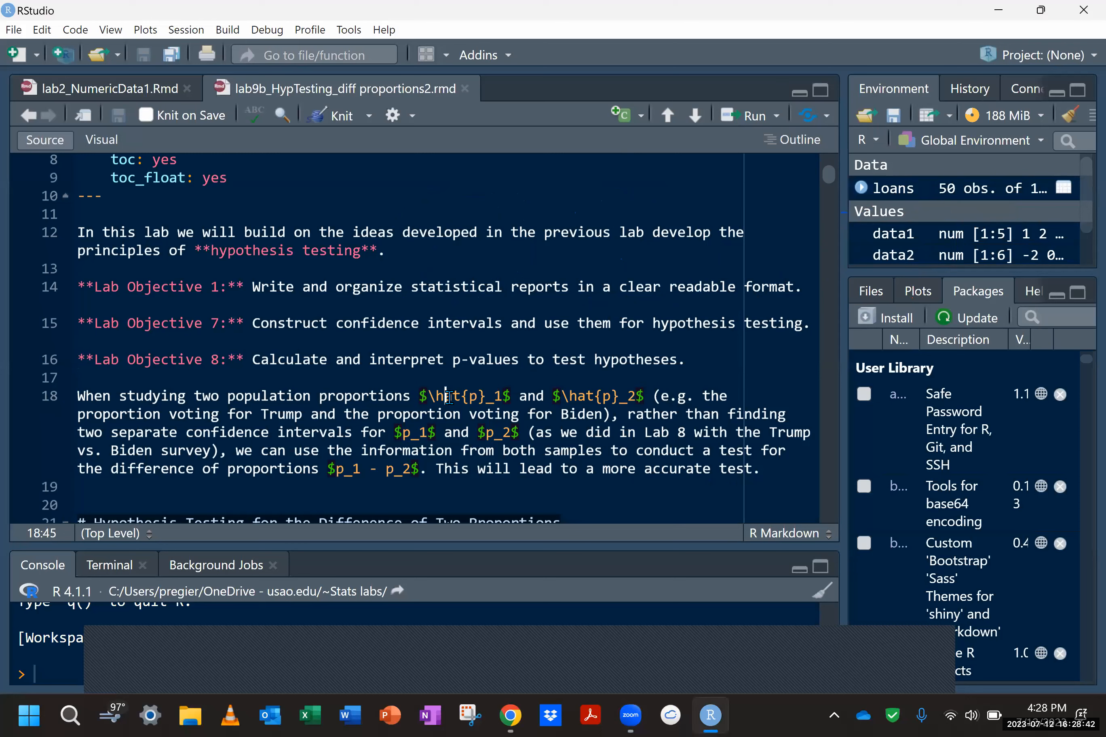
{"action": "left_click", "coordinate": [426, 396]}
{"action": "left_click", "coordinate": [471, 396]}
{"action": "left_click", "coordinate": [587, 393]}
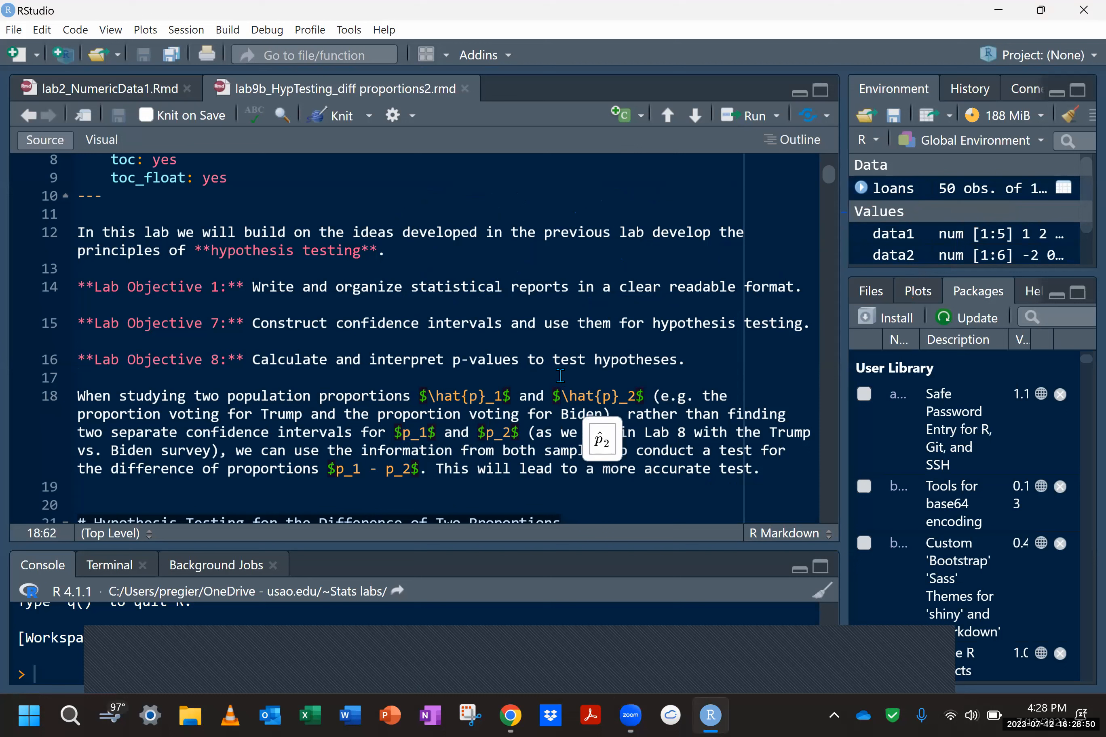
{"action": "left_click", "coordinate": [230, 394]}
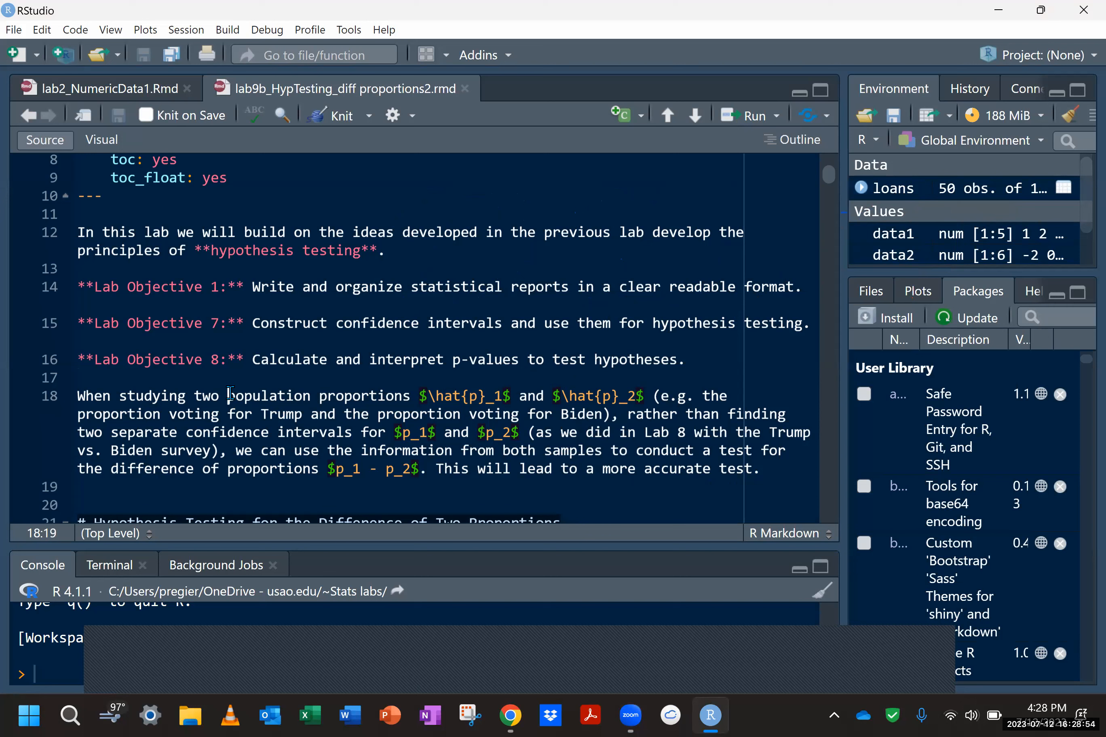
{"action": "double_click", "coordinate": [230, 393]}
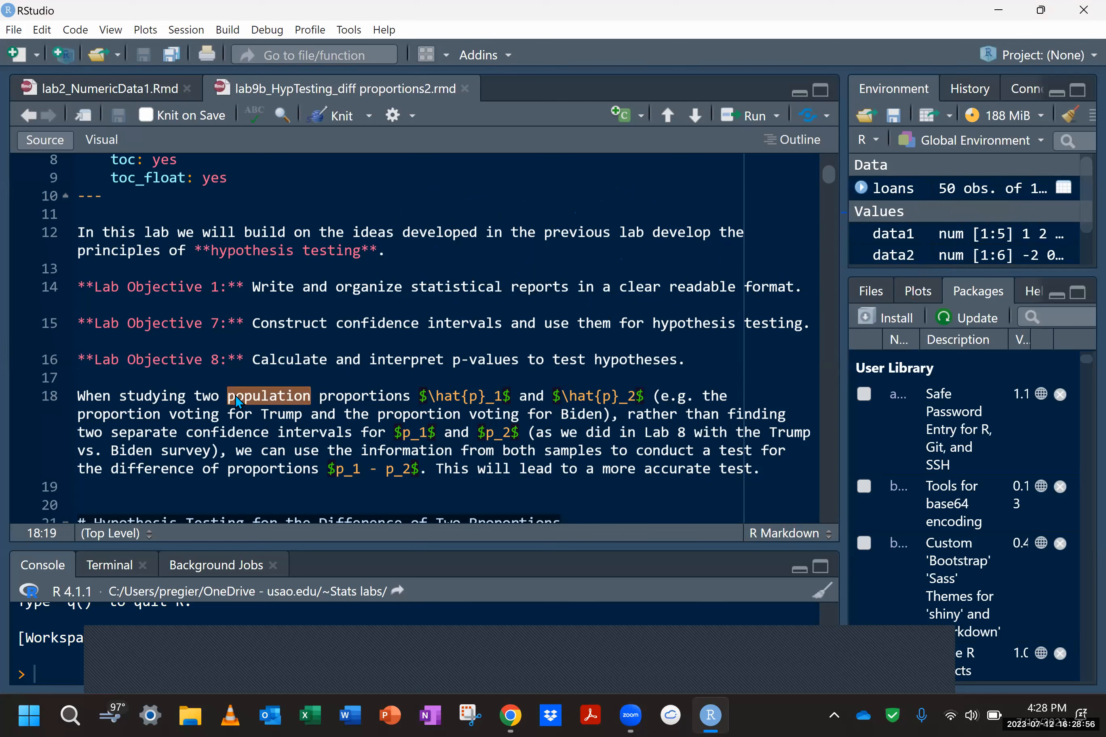
{"action": "type", "text": "sample"}
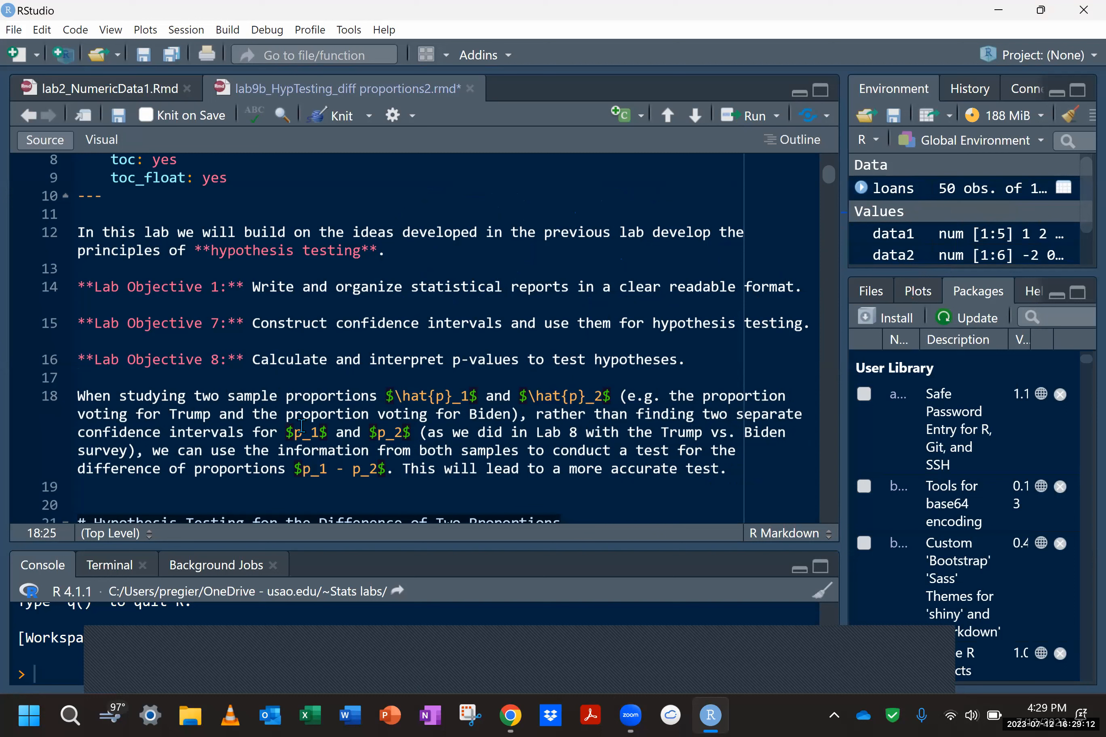
Examine the test's purpose, the formula for the difference of sample proportions and the independence condition
{"action": "mouse_move", "coordinate": [303, 423]}
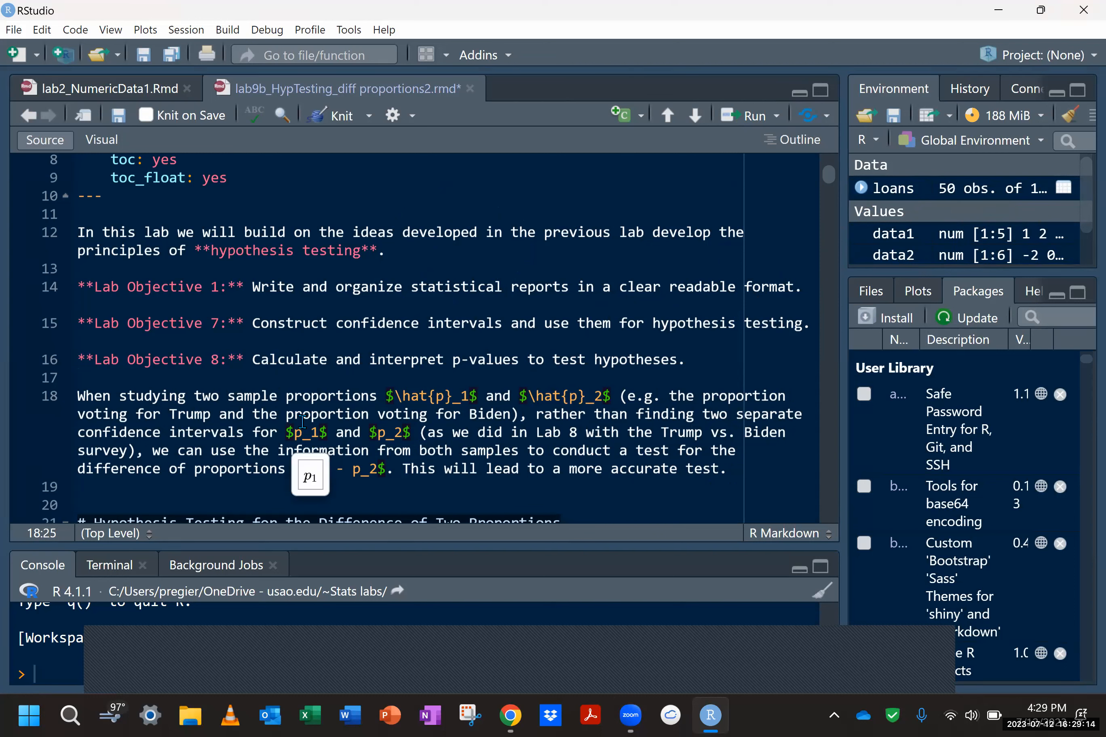
{"action": "scroll", "coordinate": [297, 391], "scroll_direction": "down", "scroll_amount": 2}
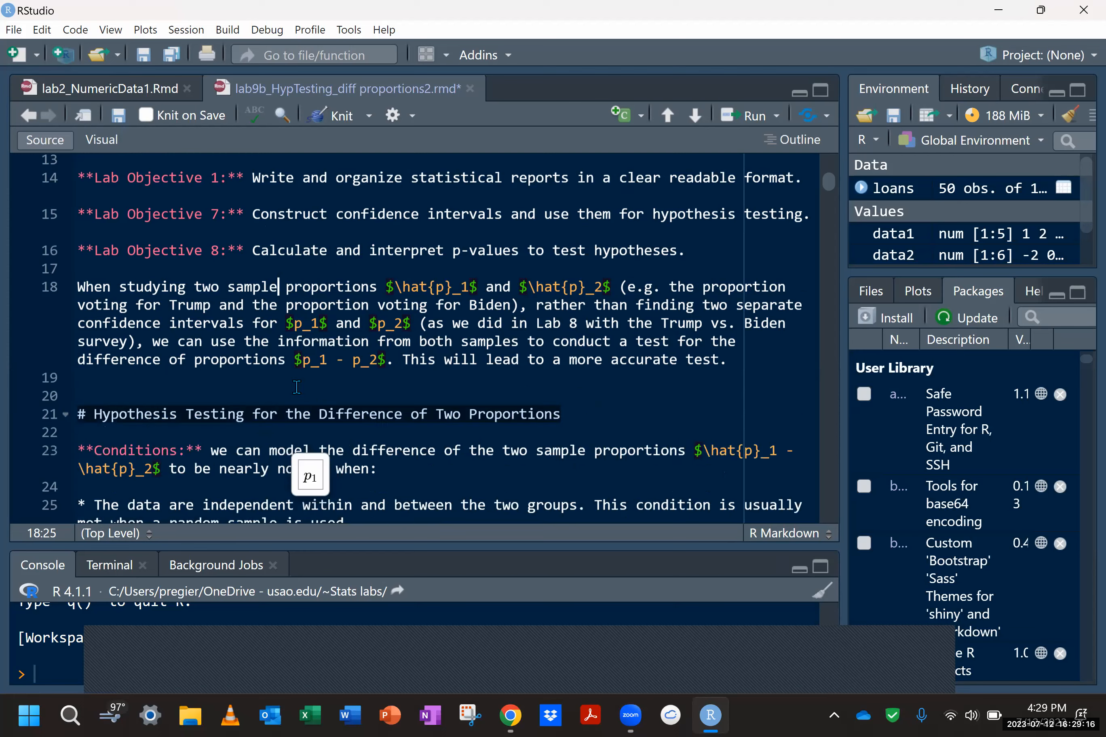
{"action": "scroll", "coordinate": [297, 383], "scroll_direction": "down", "scroll_amount": 2}
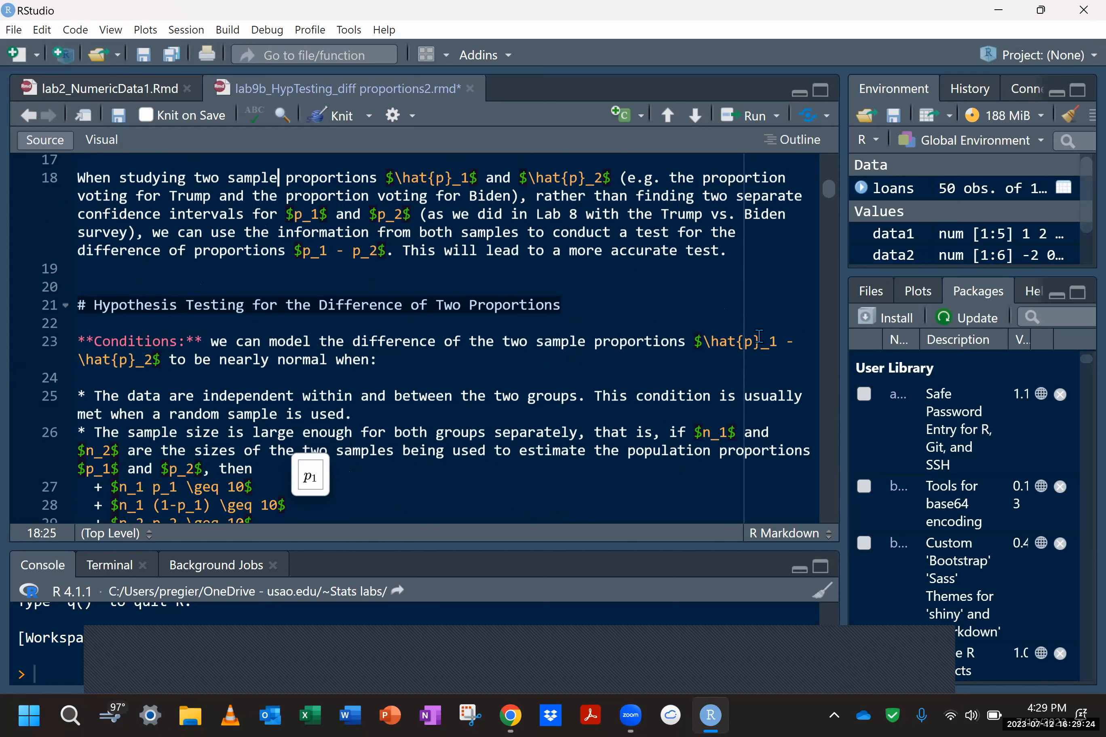
{"action": "left_click", "coordinate": [737, 342]}
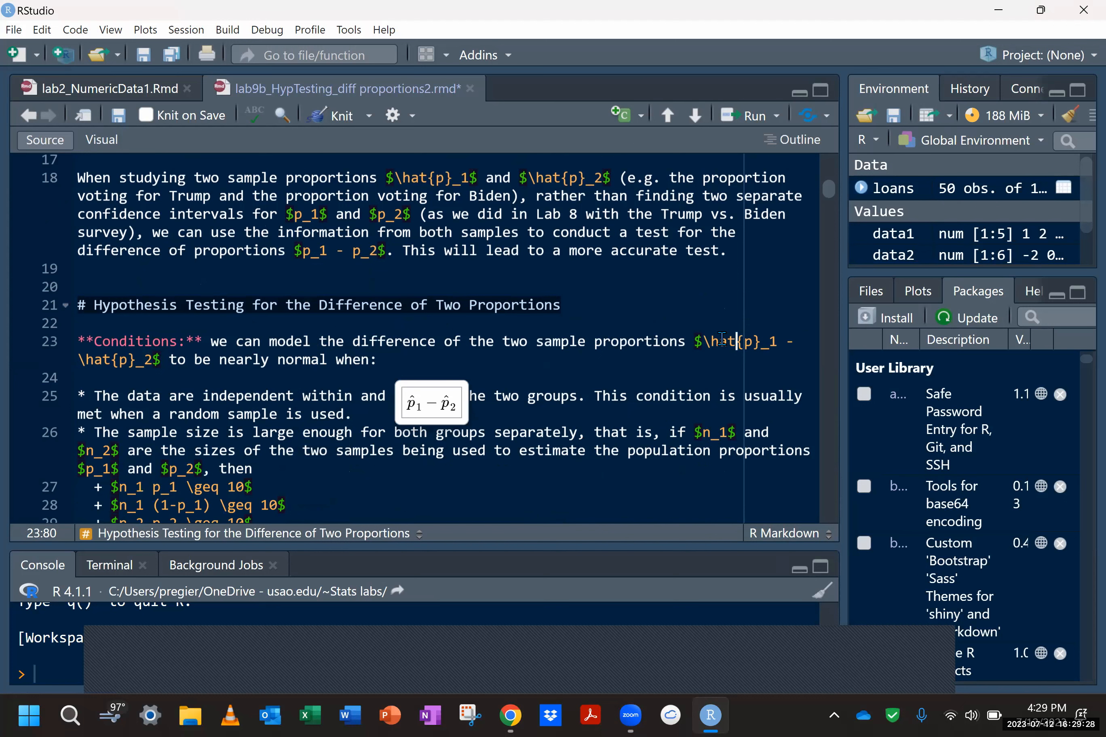
{"action": "scroll", "coordinate": [351, 317], "scroll_direction": "down", "scroll_amount": 1}
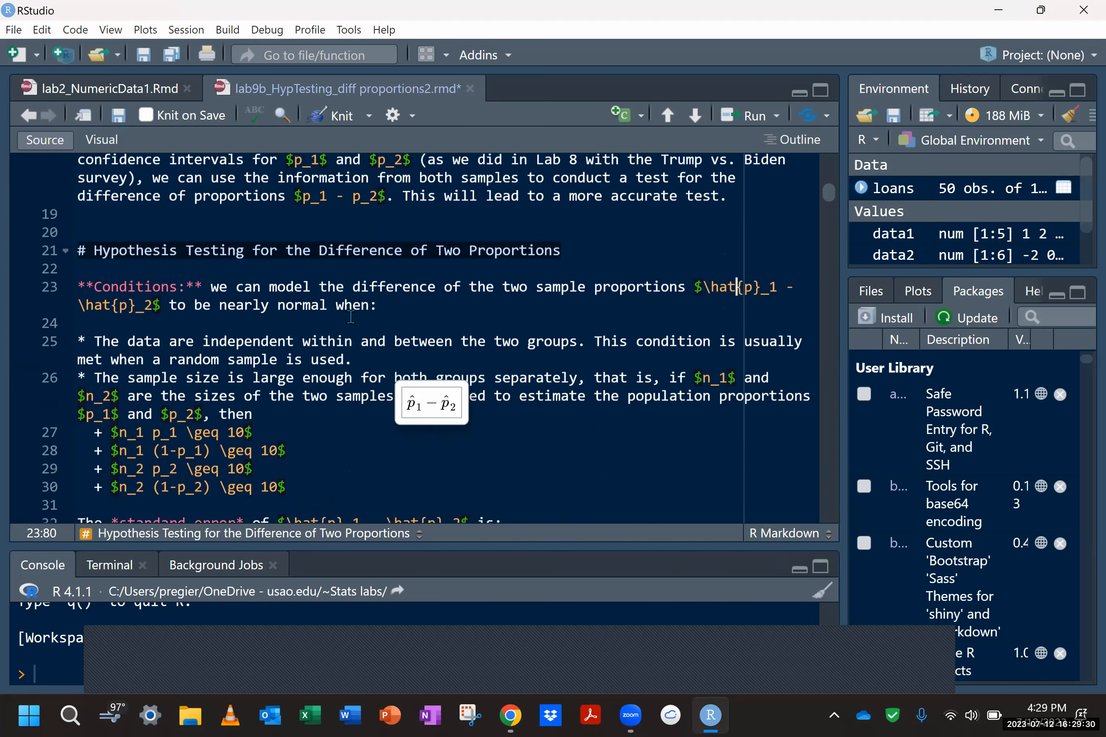
{"action": "double_click", "coordinate": [273, 338]}
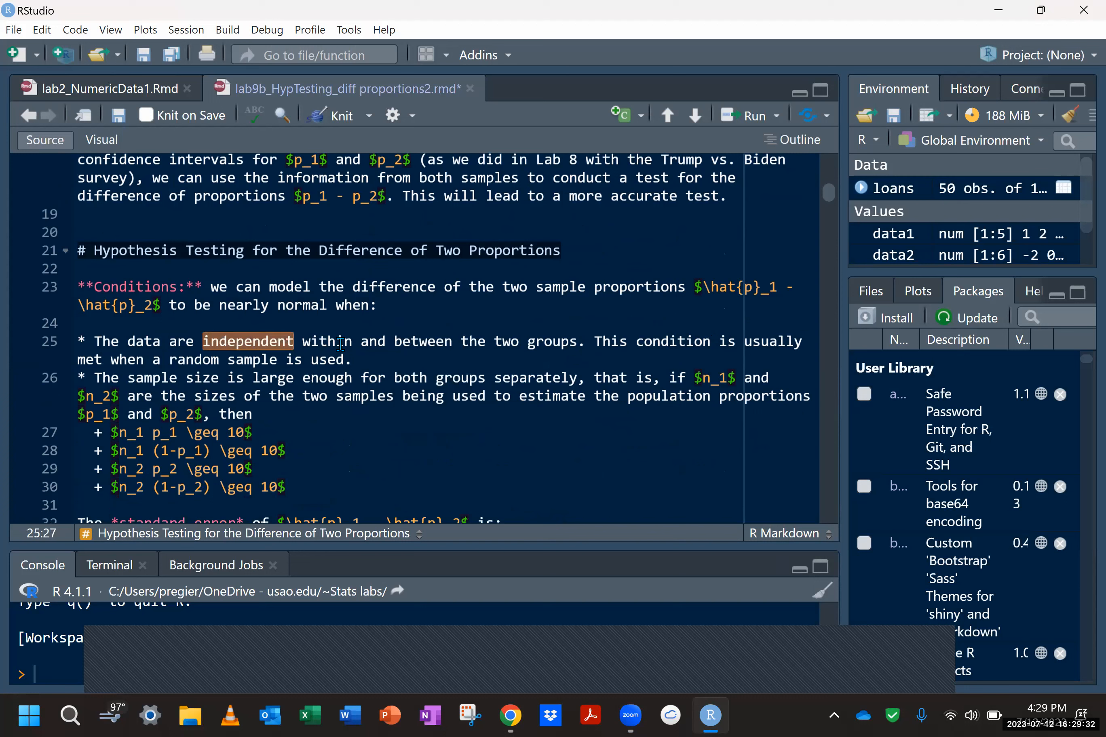
{"action": "left_click", "coordinate": [338, 340]}
{"action": "left_click", "coordinate": [422, 339]}
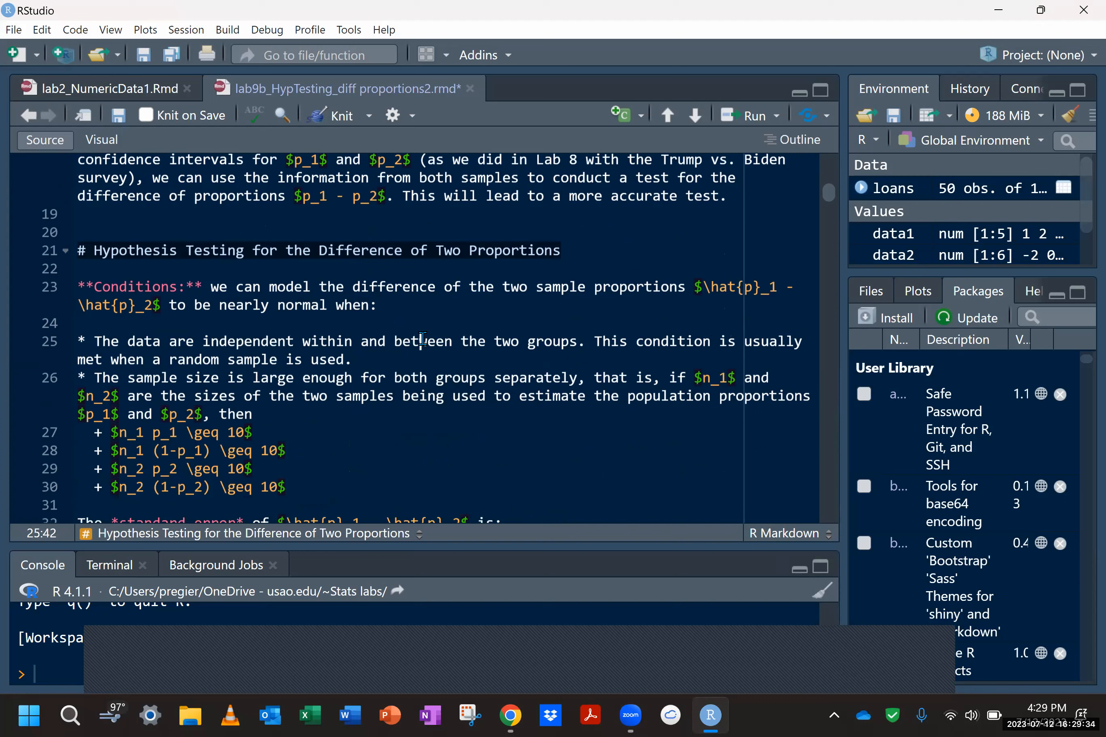
{"action": "triple_click", "coordinate": [422, 339]}
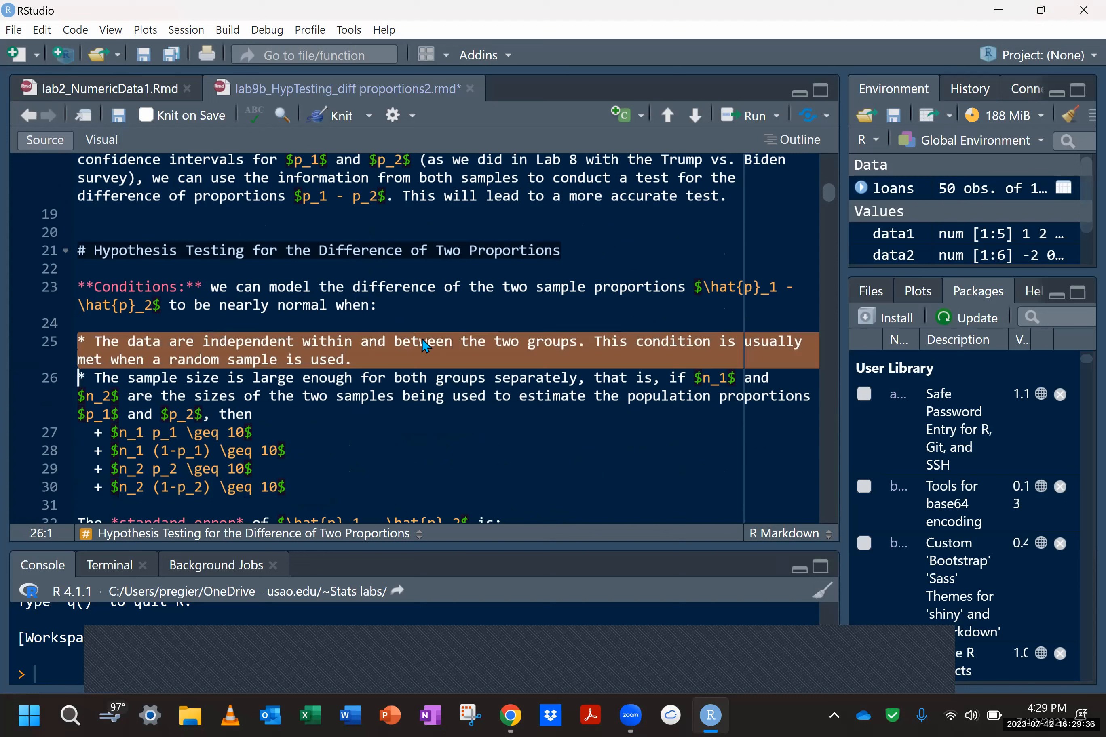
{"action": "left_click", "coordinate": [422, 339]}
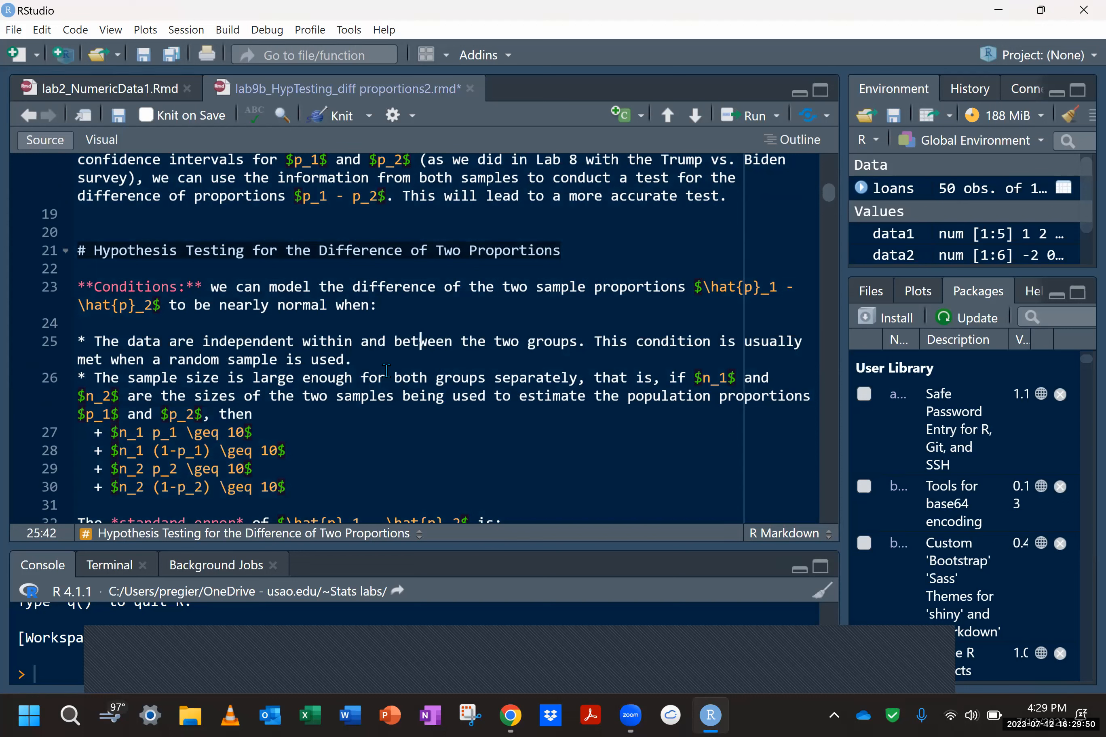
Examine the four sample-size conditions with their formula previews and the standard error formula
{"action": "left_click", "coordinate": [214, 433]}
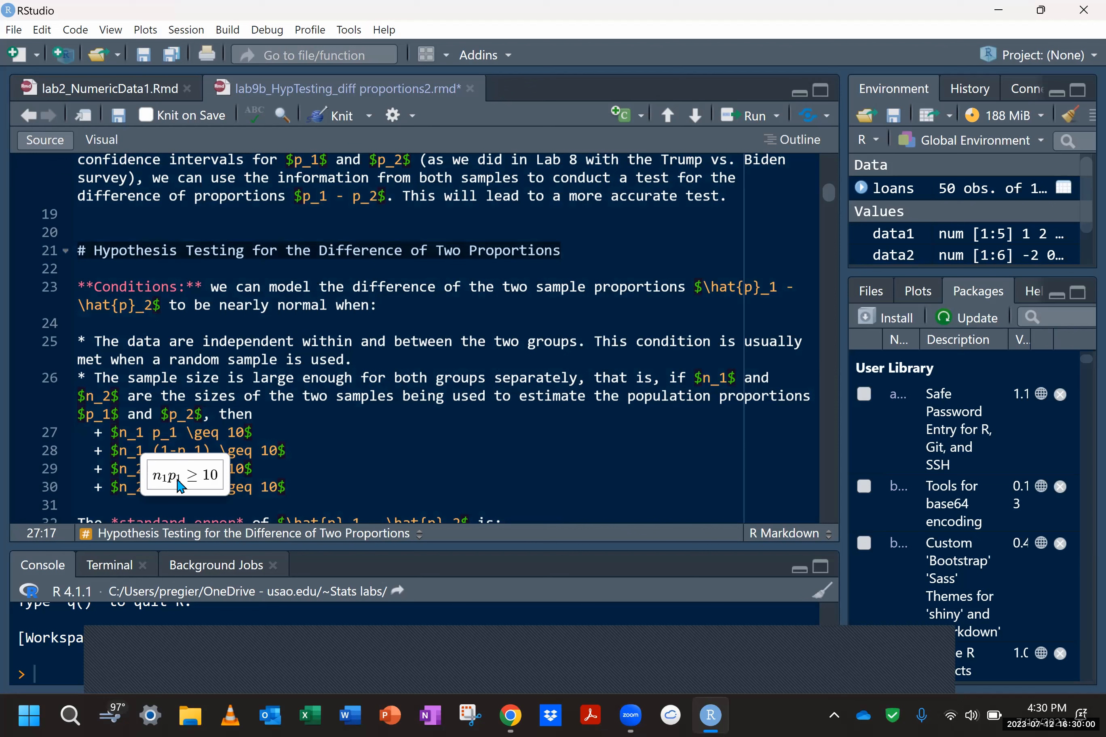
{"action": "left_click", "coordinate": [137, 448]}
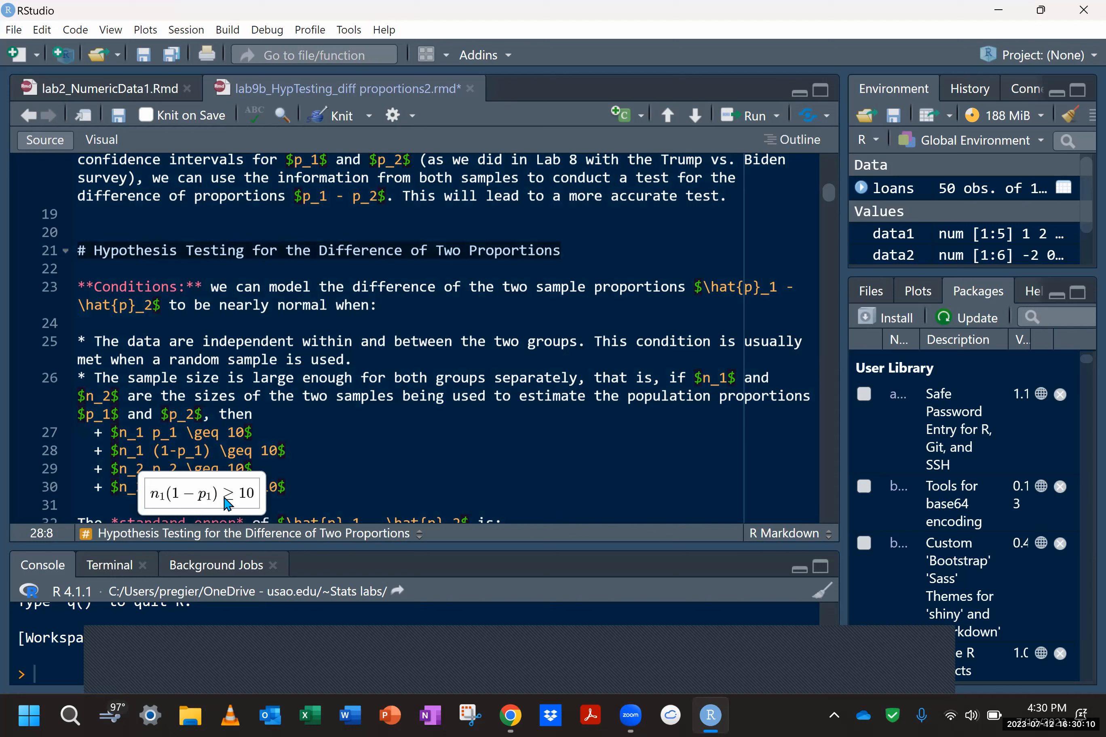
{"action": "left_click", "coordinate": [274, 438]}
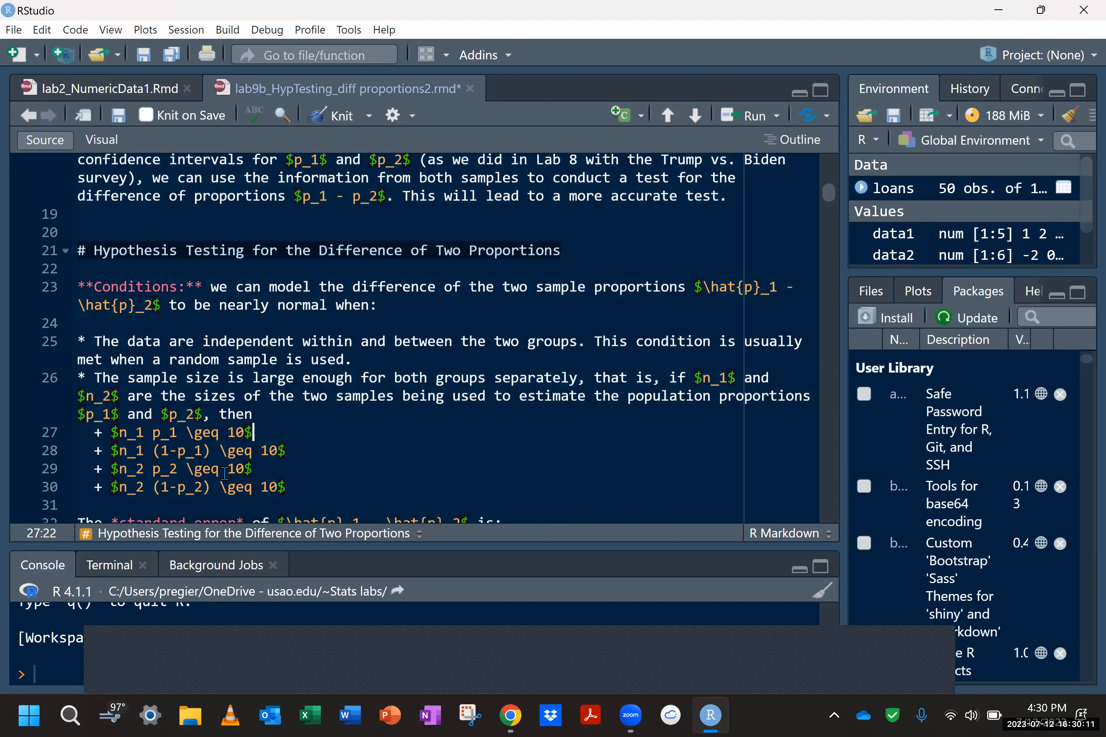
{"action": "left_click", "coordinate": [245, 487]}
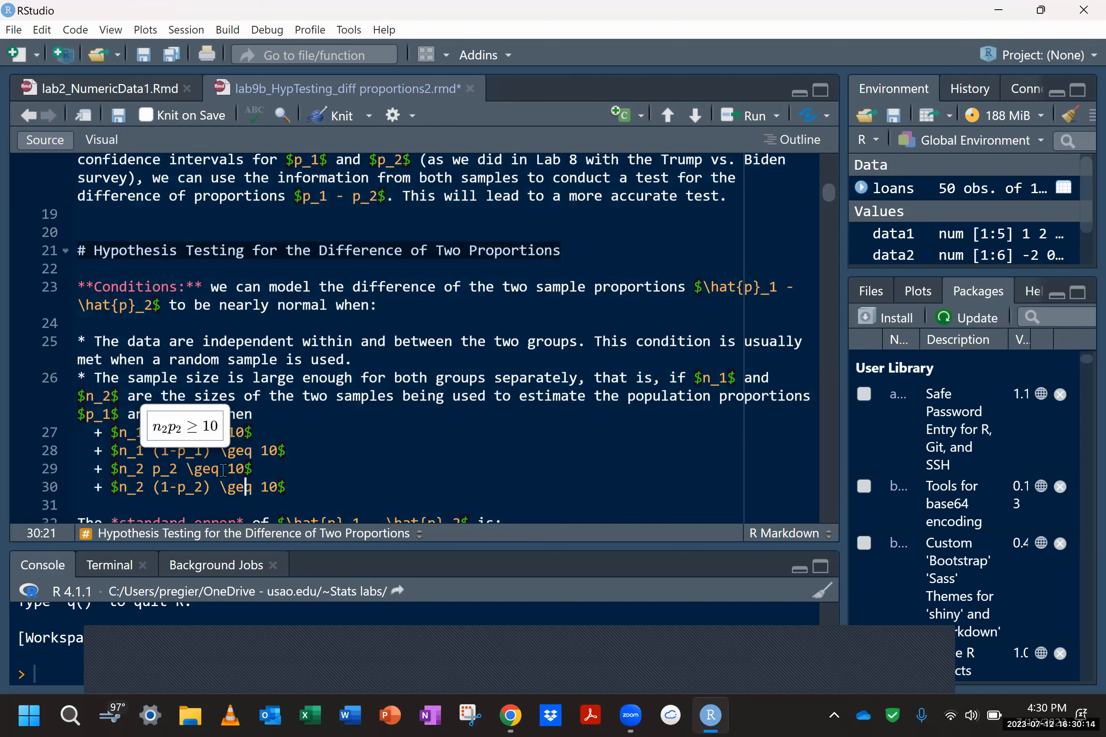
{"action": "scroll", "coordinate": [324, 461], "scroll_direction": "down", "scroll_amount": 3}
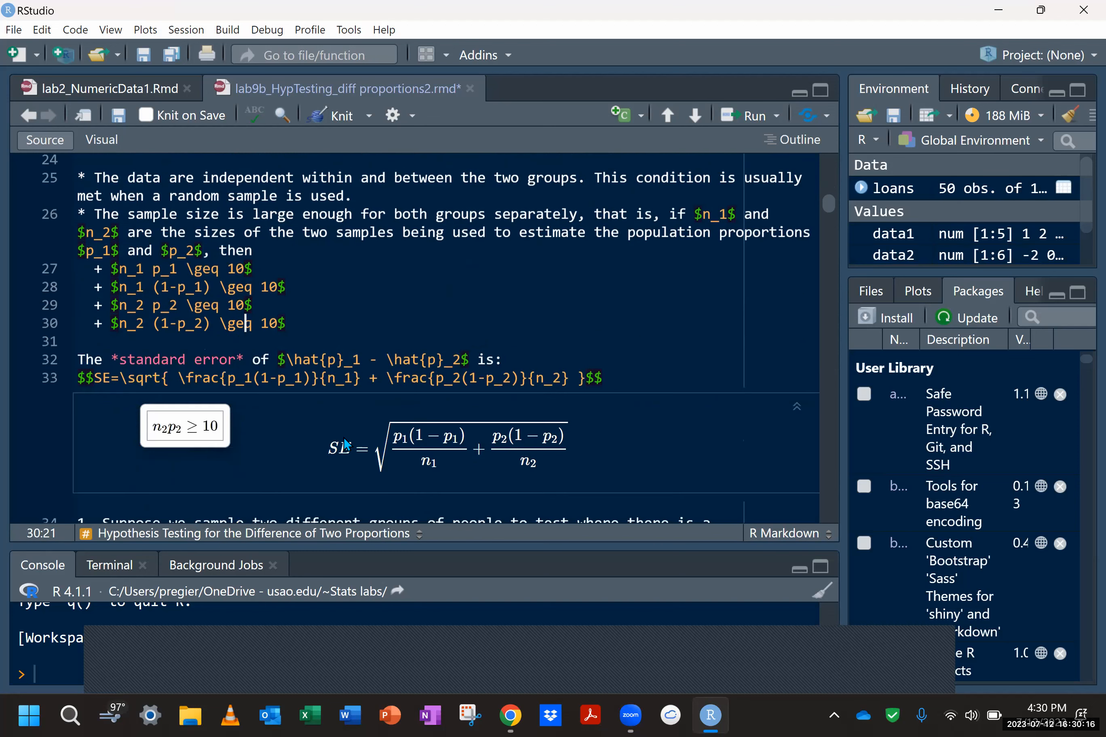
{"action": "scroll", "coordinate": [342, 438], "scroll_direction": "down", "scroll_amount": 1}
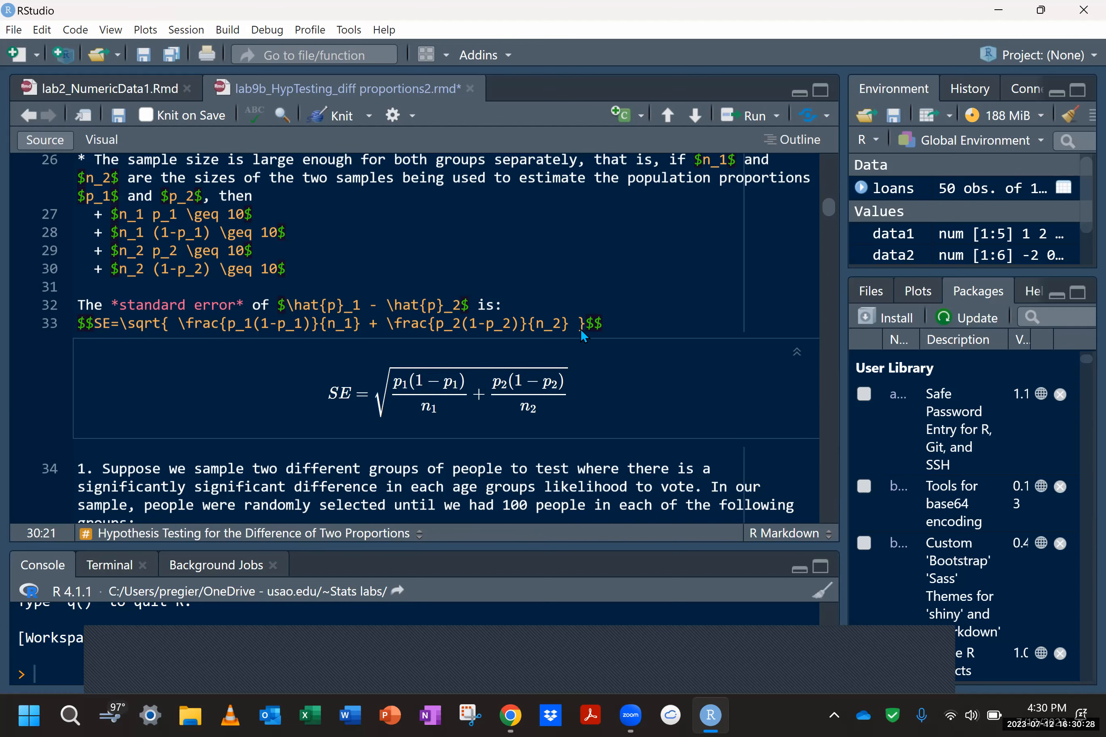
Read problem 1, checking the sample size, age range and voting percentage given for each group
{"action": "scroll", "coordinate": [577, 331], "scroll_direction": "down", "scroll_amount": 2}
{"action": "scroll", "coordinate": [576, 338], "scroll_direction": "up", "scroll_amount": 1}
{"action": "scroll", "coordinate": [576, 338], "scroll_direction": "down", "scroll_amount": 2}
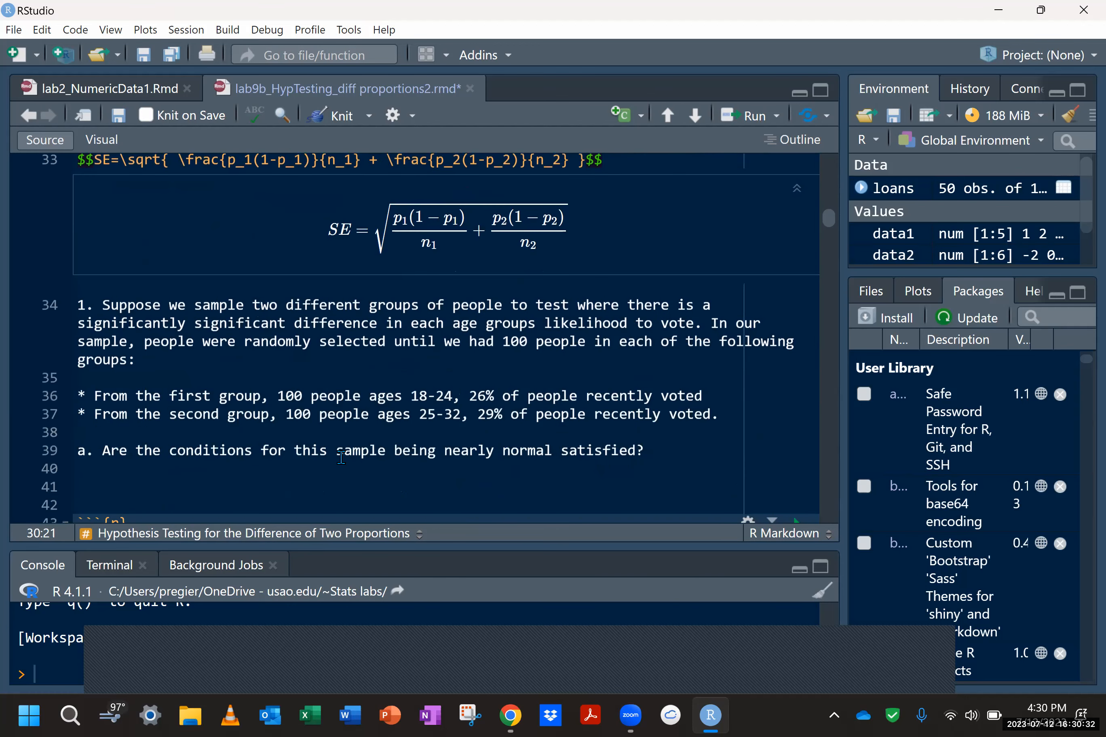
{"action": "left_click", "coordinate": [270, 397]}
{"action": "double_click", "coordinate": [429, 401]}
{"action": "double_click", "coordinate": [452, 414]}
Delete the two extra blank lines between question a and the R code chunk below it
{"action": "left_click", "coordinate": [472, 474]}
{"action": "scroll", "coordinate": [544, 451], "scroll_direction": "down", "scroll_amount": 1}
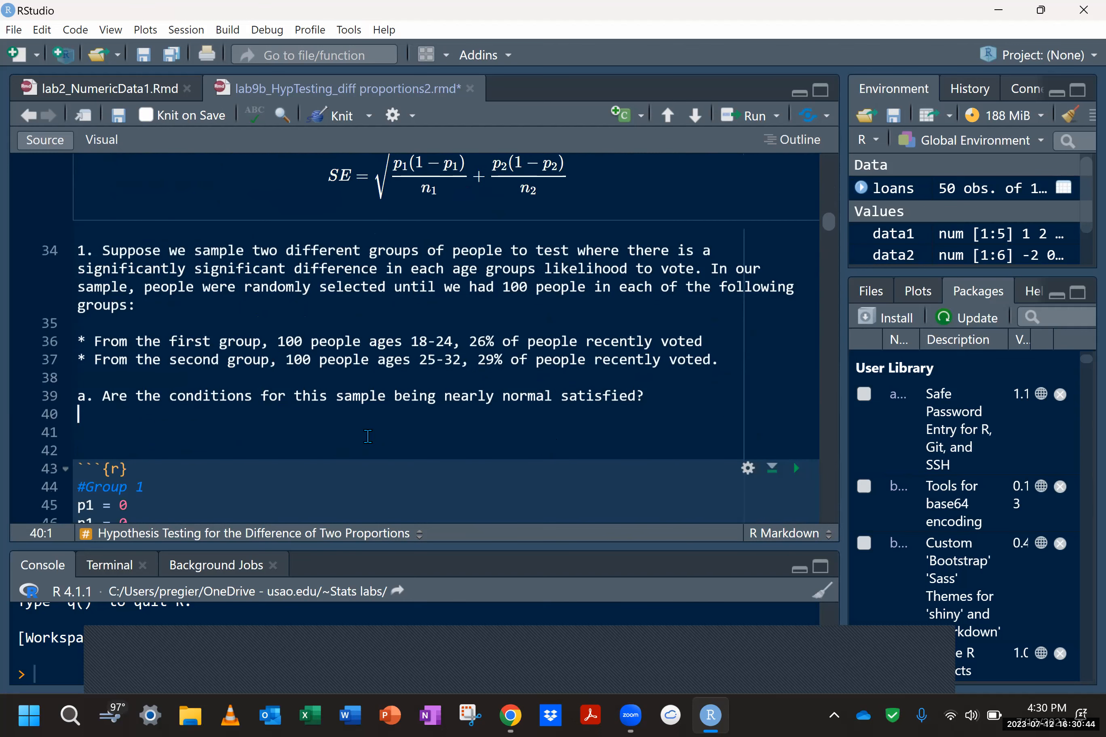
{"action": "key", "text": "Delete"}
{"action": "key", "text": "Delete"}
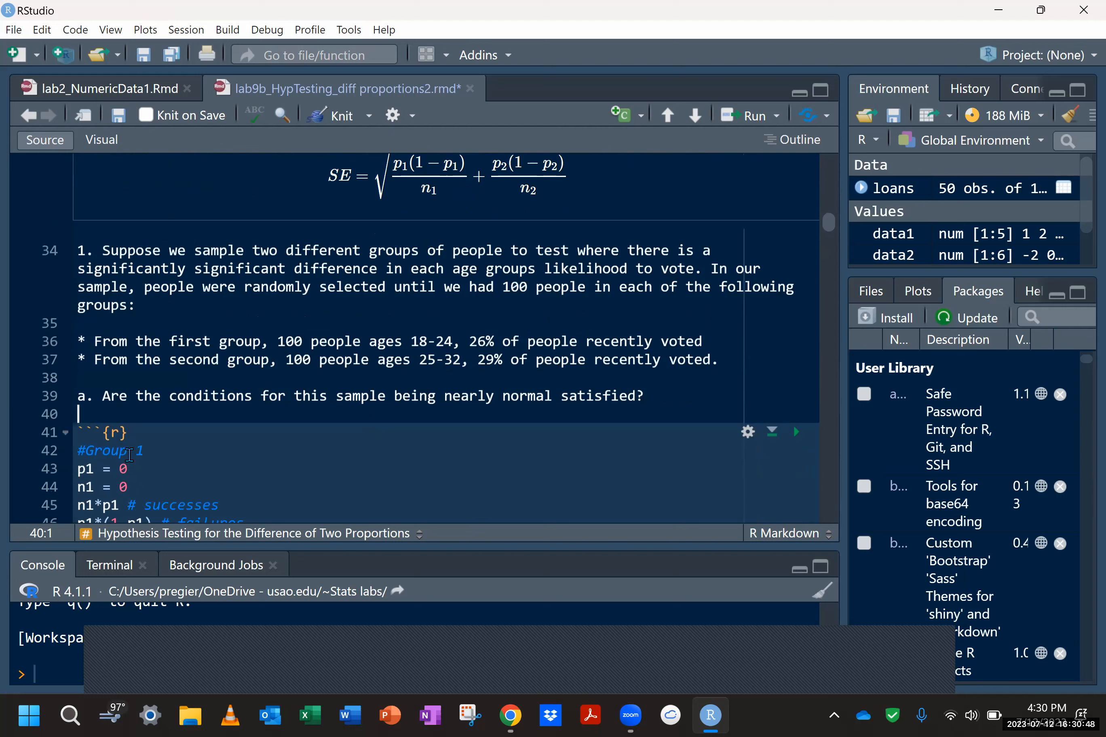
Set p1 to 0.26 in the Group 1 code chunk
{"action": "left_click", "coordinate": [129, 450]}
{"action": "left_click", "coordinate": [177, 465]}
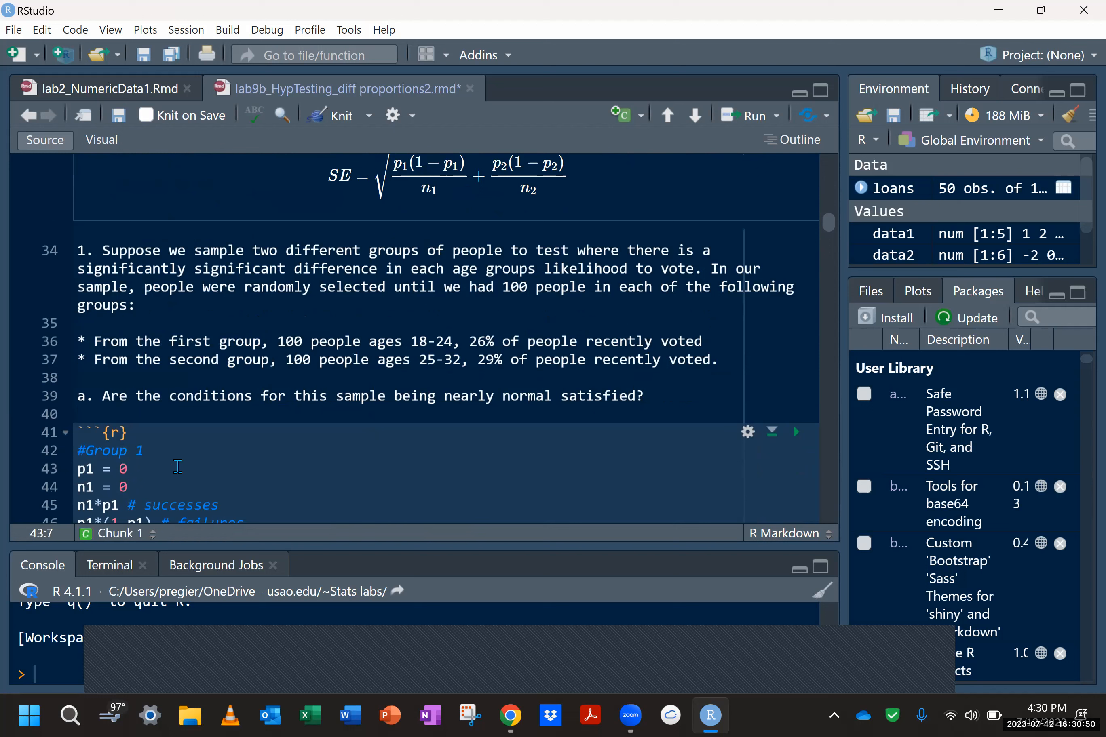
{"action": "type", "text": "9.26"}
{"action": "key", "text": "BackSpace"}
{"action": "key", "text": "BackSpace"}
{"action": "key", "text": "BackSpace"}
{"action": "key", "text": "BackSpace"}
{"action": "type", "text": ".2"}
{"action": "key", "text": "ctrl+6"}
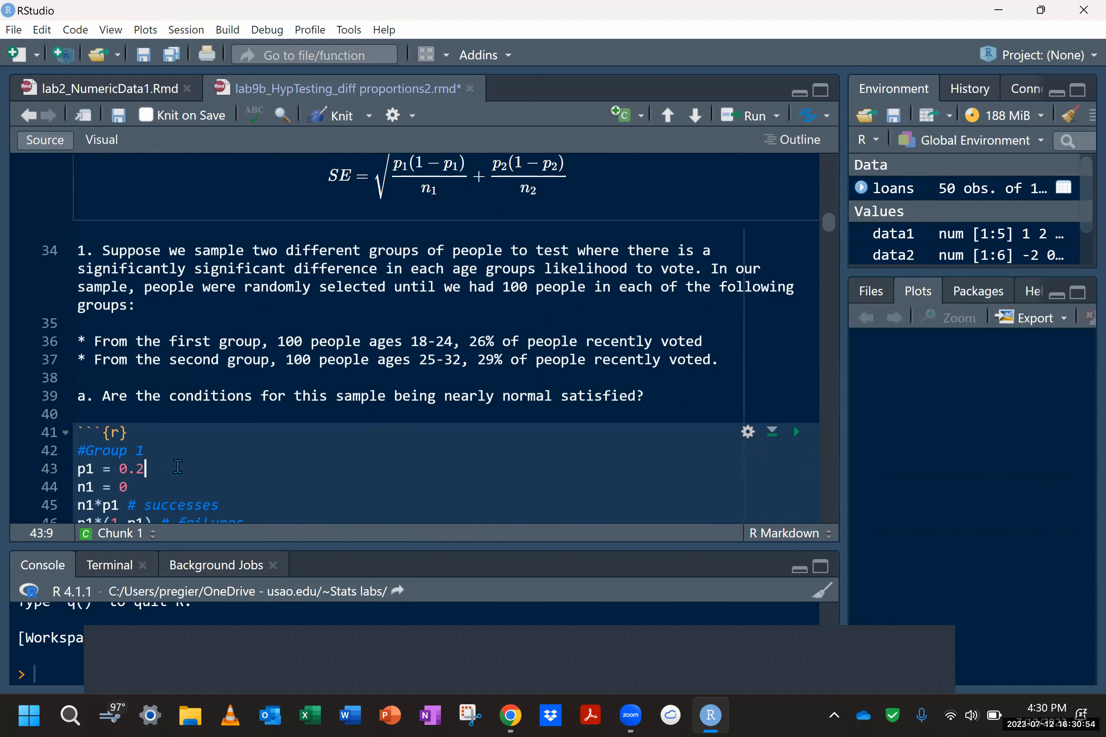
{"action": "type", "text": "6"}
Set the Group 1 sample size n1 to 100
{"action": "left_click", "coordinate": [192, 489]}
{"action": "type", "text": ".29"}
{"action": "key", "text": "BackSpace"}
{"action": "key", "text": "BackSpace"}
{"action": "key", "text": "BackSpace"}
{"action": "key", "text": "BackSpace"}
{"action": "key", "text": "BackSpace"}
{"action": "type", "text": "100"}
{"action": "key", "text": "BackSpace"}
{"action": "type", "text": "0"}
Run the Group 1 chunk and check its numbers of successes and failures
{"action": "scroll", "coordinate": [133, 495], "scroll_direction": "down", "scroll_amount": 1}
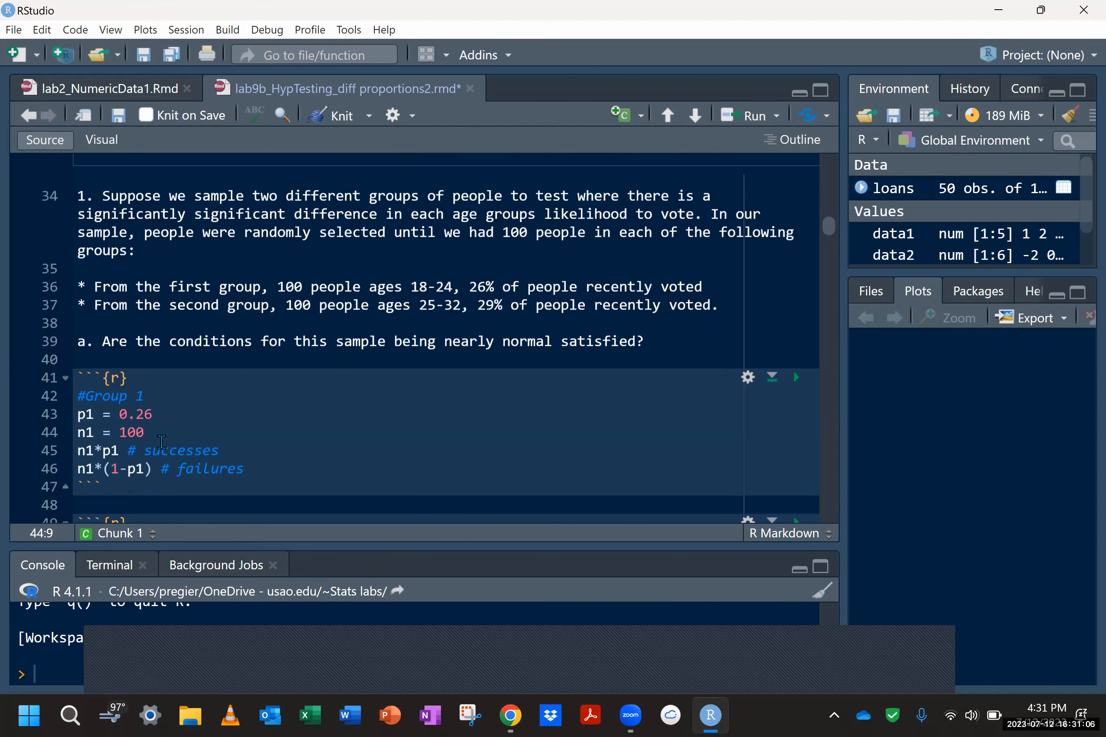
{"action": "left_click", "coordinate": [86, 448]}
{"action": "left_click", "coordinate": [113, 453]}
{"action": "left_click", "coordinate": [796, 376]}
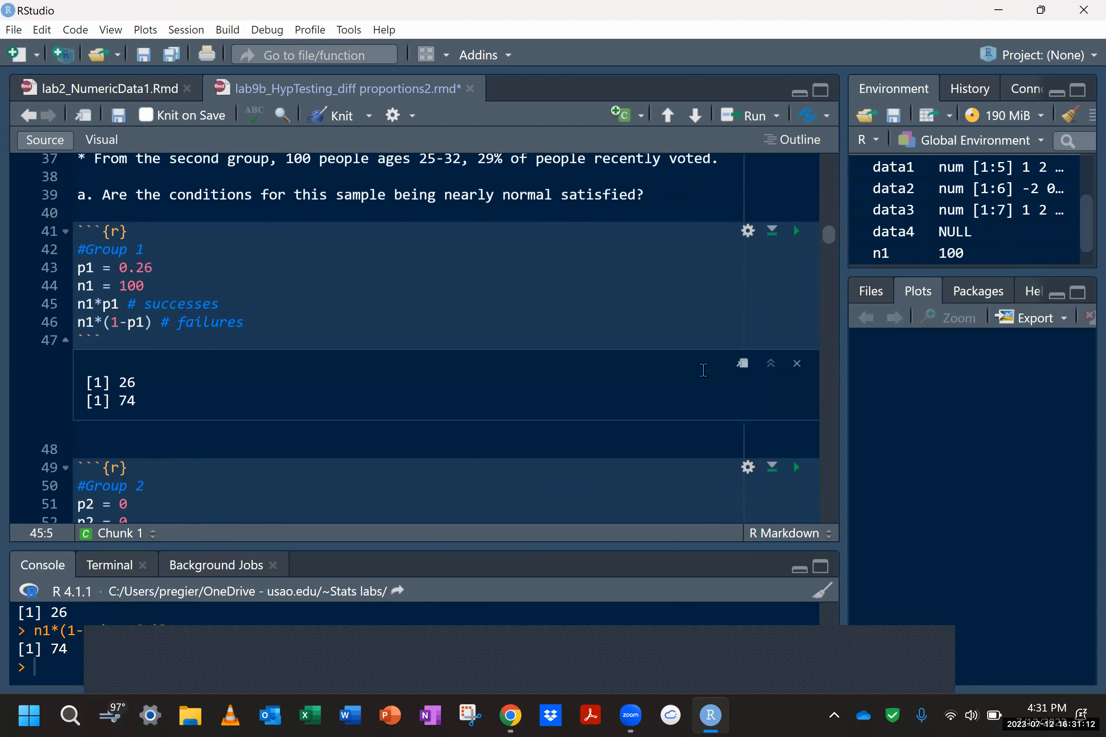
{"action": "double_click", "coordinate": [145, 374]}
{"action": "double_click", "coordinate": [130, 398]}
Set p2 to 0.29 and n2 to 100 in the Group 2 chunk and run it
{"action": "scroll", "coordinate": [274, 459], "scroll_direction": "down", "scroll_amount": 1}
{"action": "left_click", "coordinate": [164, 446]}
{"action": "scroll", "coordinate": [428, 474], "scroll_direction": "up", "scroll_amount": 2}
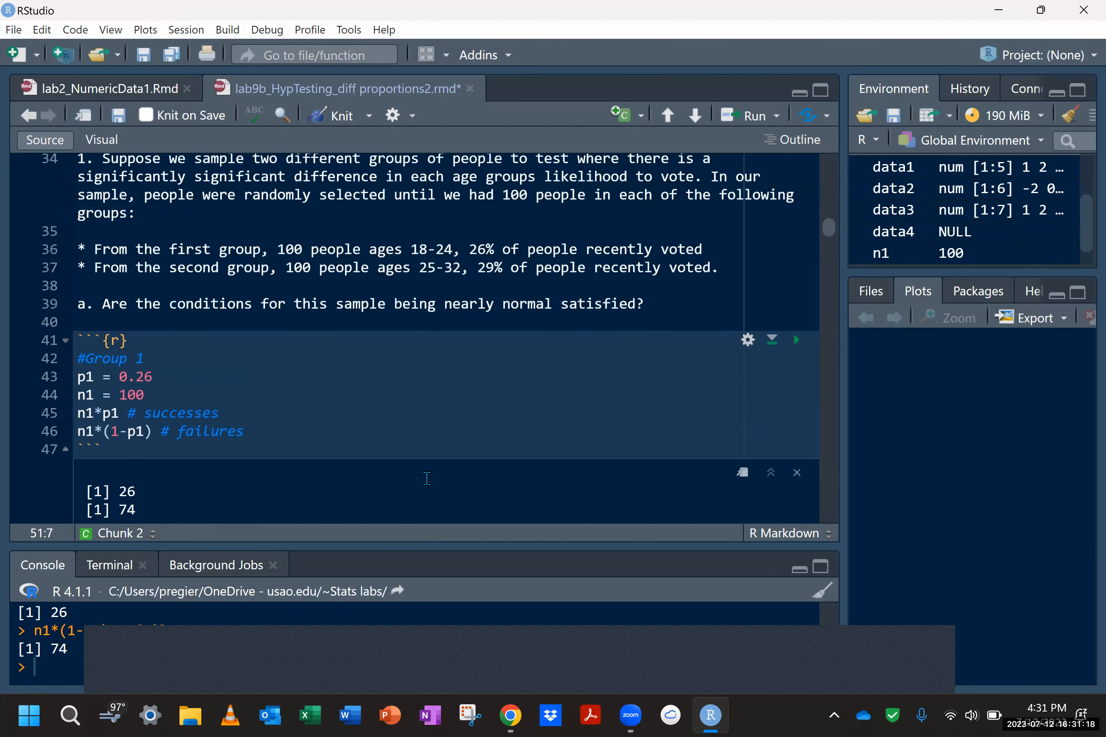
{"action": "scroll", "coordinate": [428, 473], "scroll_direction": "down", "scroll_amount": 2}
{"action": "type", "text": "29"}
{"action": "key", "text": "BackSpace"}
{"action": "key", "text": "BackSpace"}
{"action": "type", "text": ".29"}
{"action": "key", "text": "Down"}
{"action": "key", "text": "BackSpace"}
{"action": "type", "text": "100"}
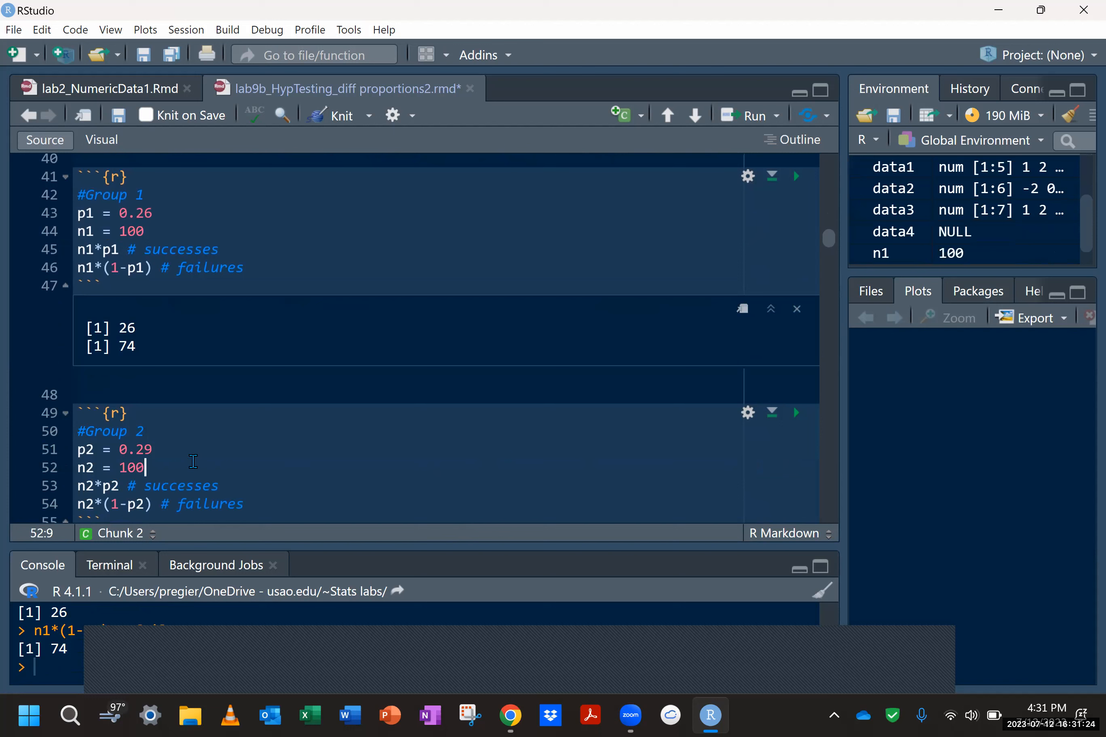
{"action": "left_click", "coordinate": [795, 413]}
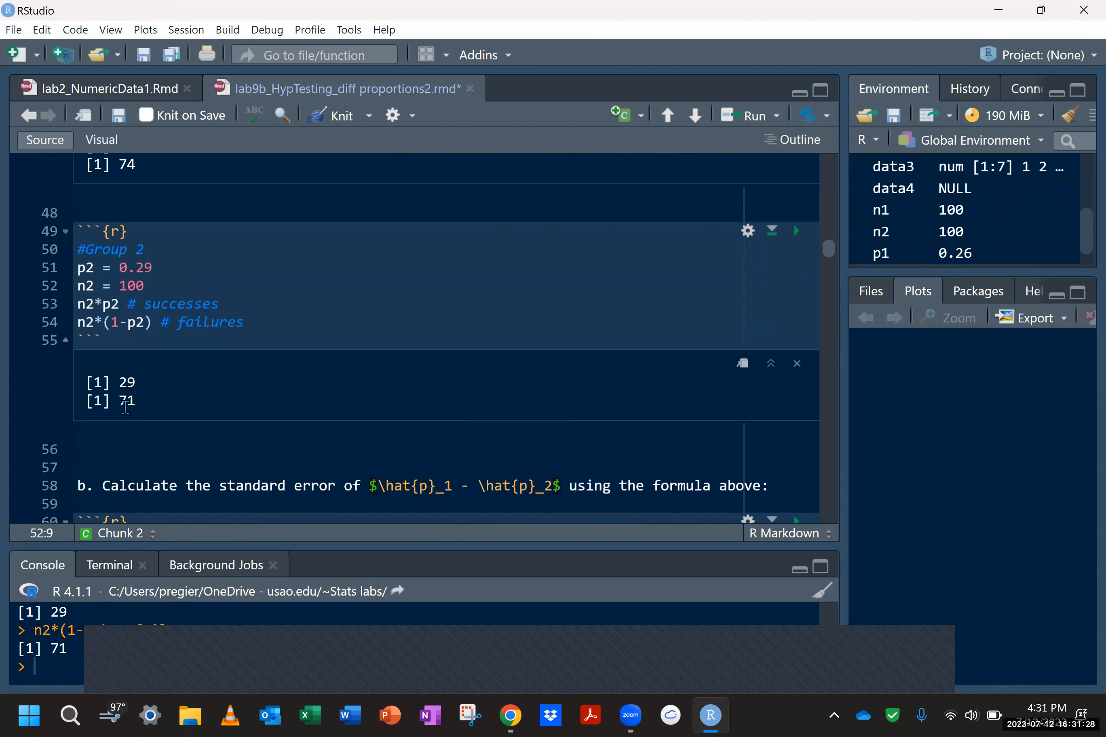
Answer question a below the Group 2 output with "Large enough sample size to test the difference in proportions"
{"action": "left_click", "coordinate": [128, 443]}
{"action": "type", "text": "Large "}
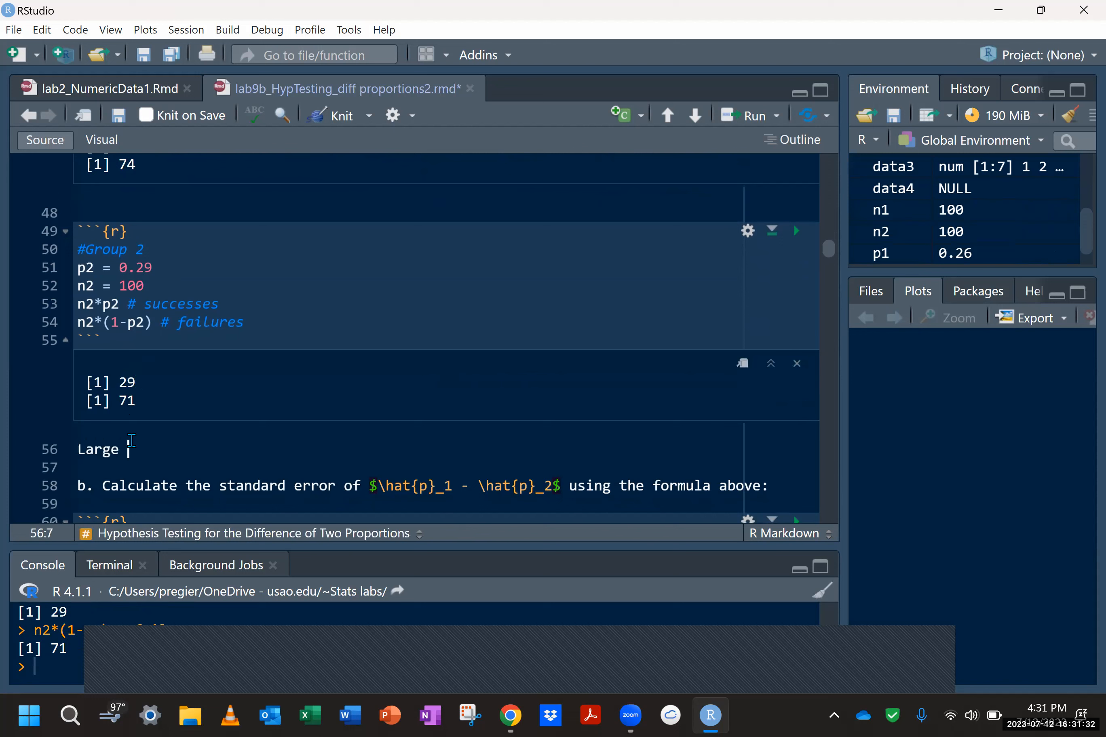
{"action": "type", "text": "enough sample si"}
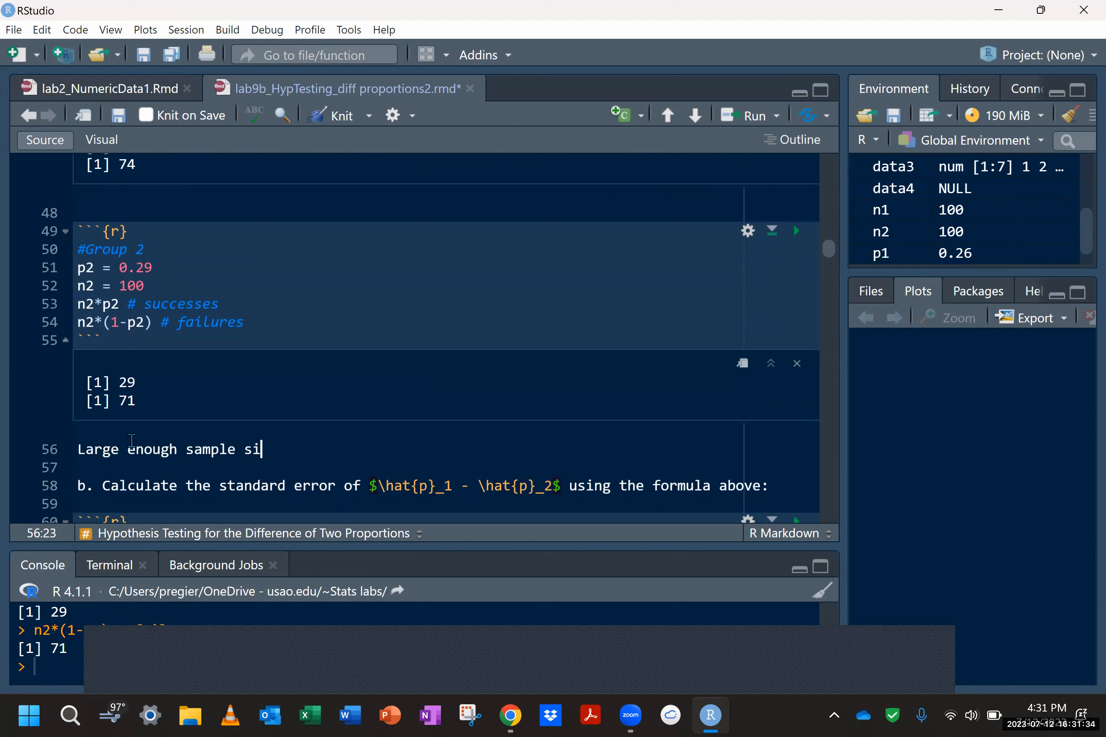
{"action": "type", "text": "ze to test the difference in proportions"}
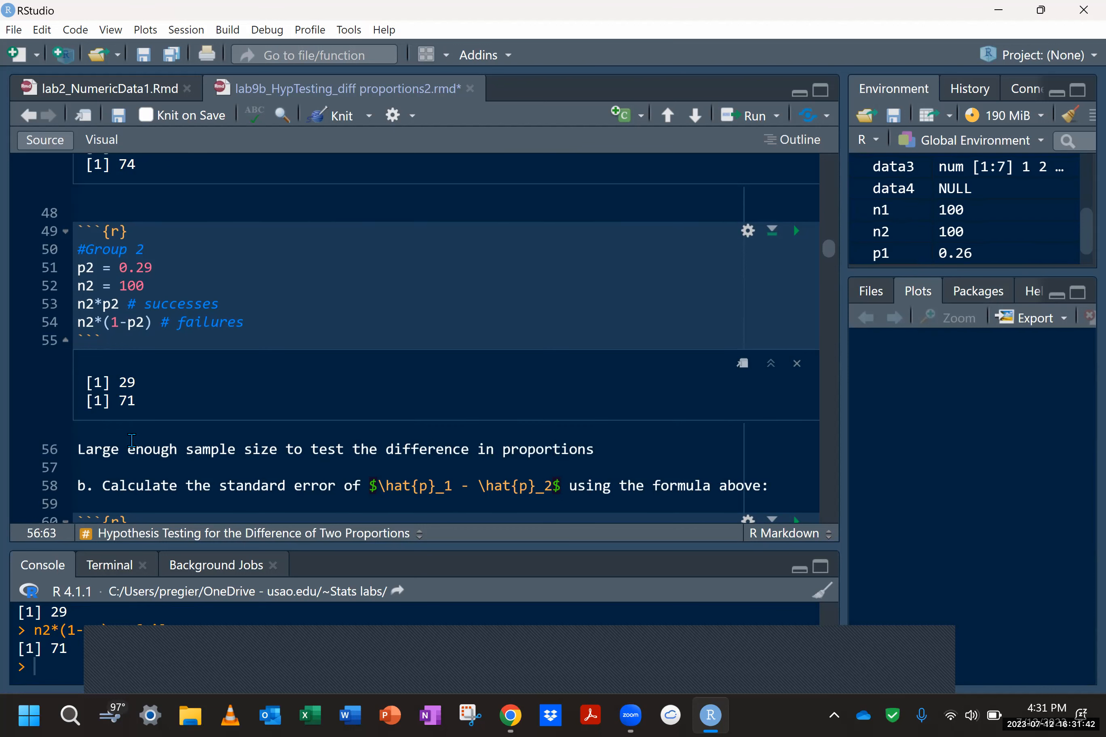
Replace the SE placeholder in question b's chunk with sqrt( p1*(1-p1)/n1 + p2*(1-p2)/n2 )
{"action": "scroll", "coordinate": [138, 440], "scroll_direction": "down", "scroll_amount": 2}
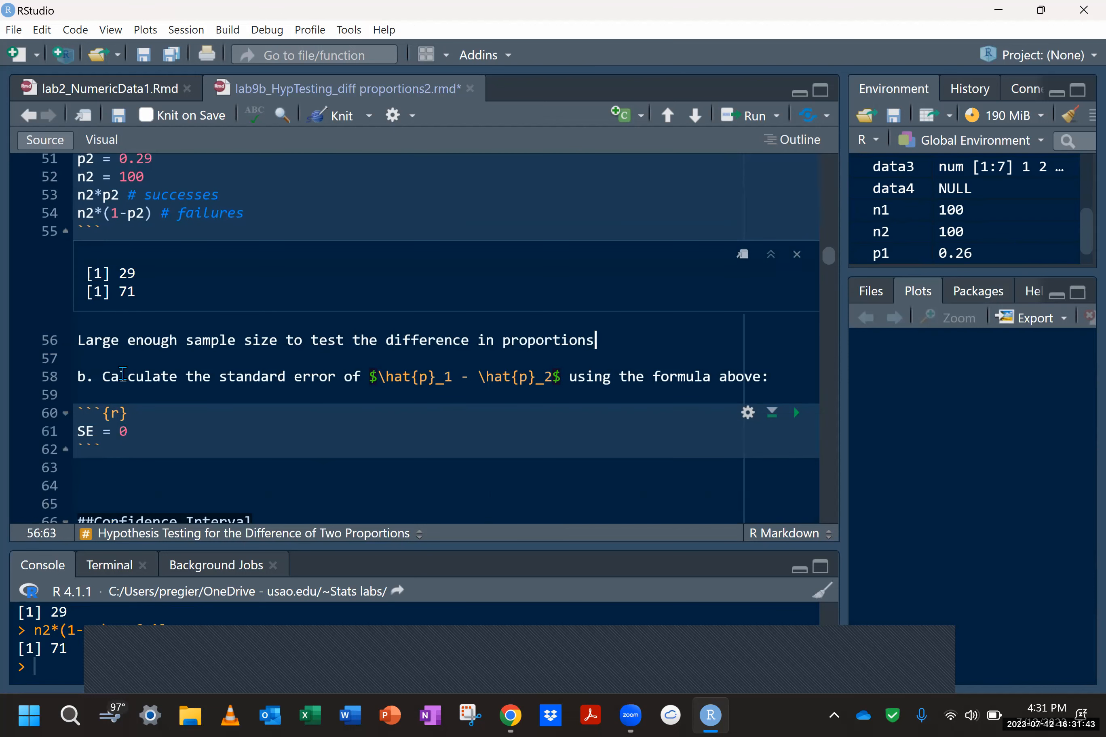
{"action": "left_click", "coordinate": [158, 431]}
{"action": "type", "text": "sqrt("}
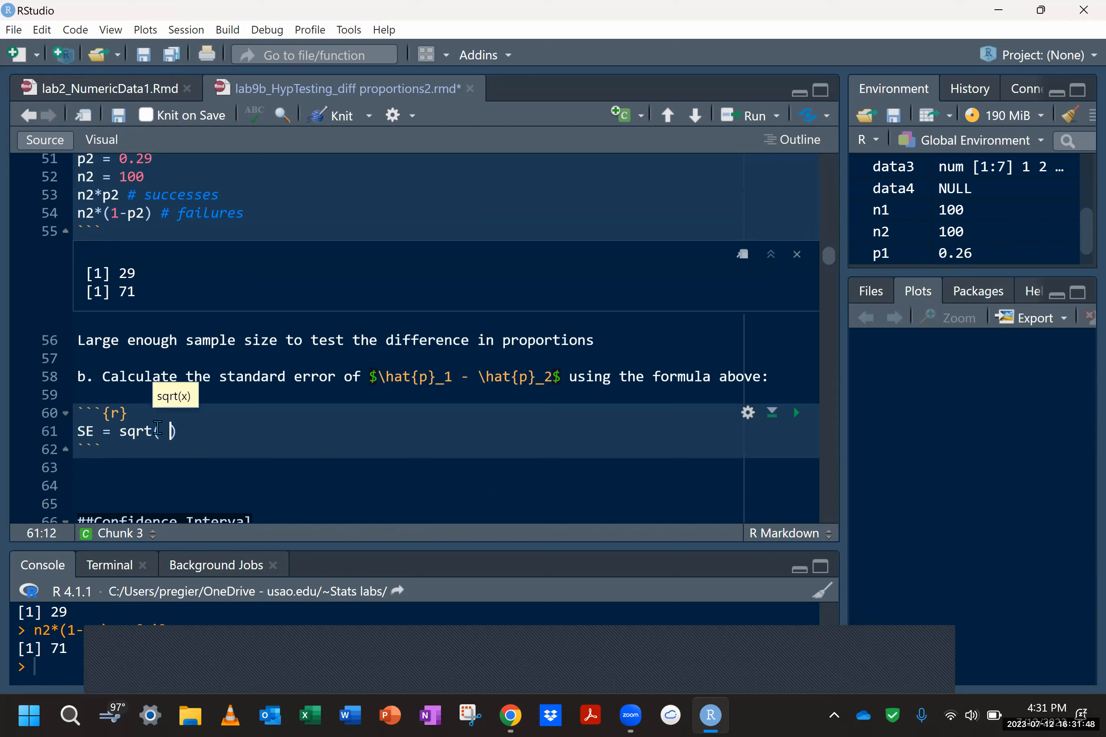
{"action": "type", "text": " p1*(1-p1)/n1 + p1"}
{"action": "key", "text": "BackSpace"}
{"action": "type", "text": "2*(1-p2)/n2"}
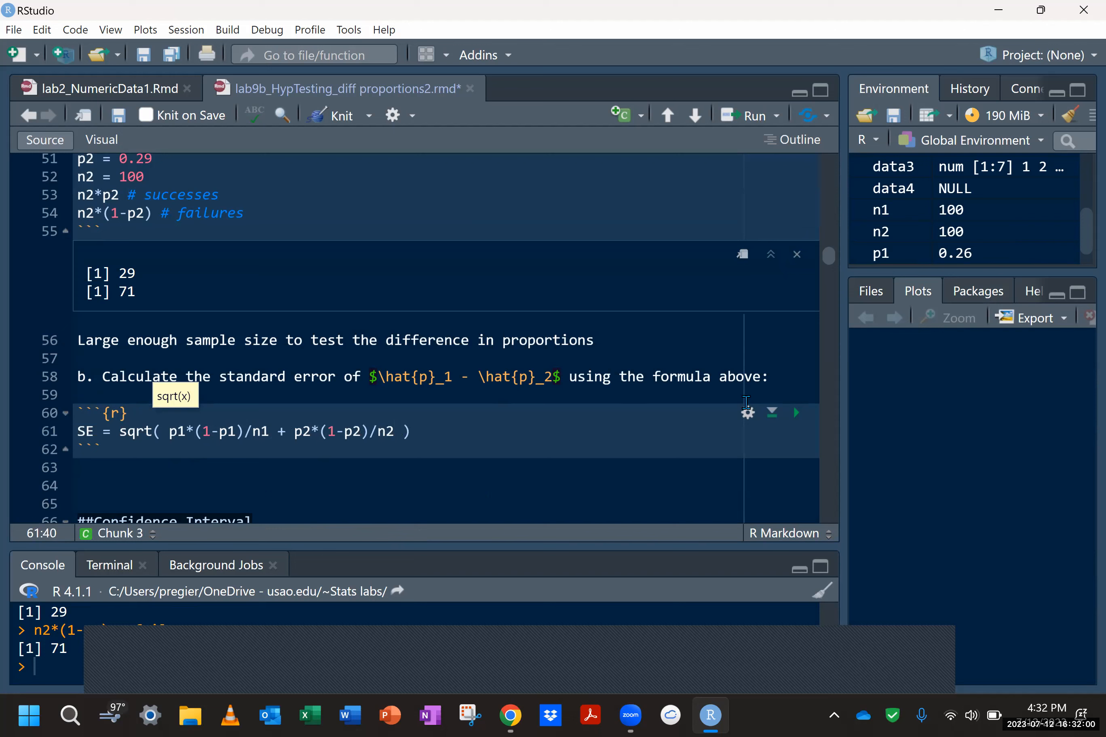
Add a line that prints SE below the standard error formula and run the chunk
{"action": "left_click", "coordinate": [575, 433]}
{"action": "key", "text": "Return"}
{"action": "type", "text": "SE"}
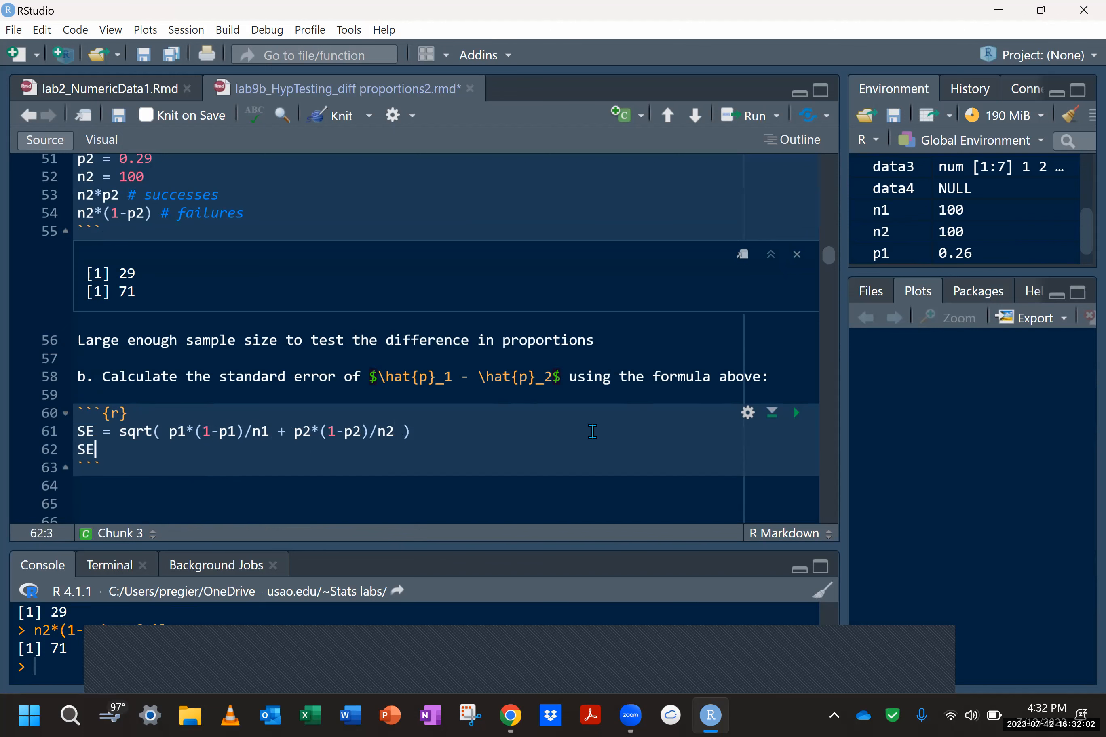
{"action": "left_click", "coordinate": [798, 413]}
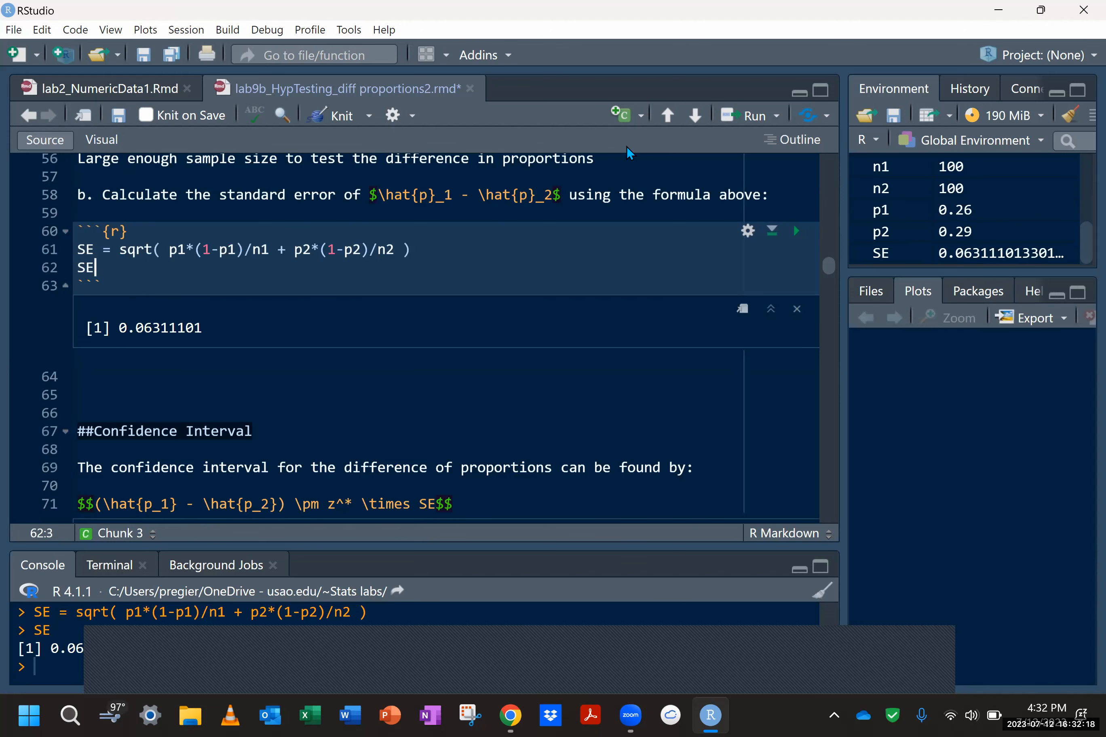
Show the document outline and go to the Confidence Interval section with its formula
{"action": "left_click", "coordinate": [771, 142]}
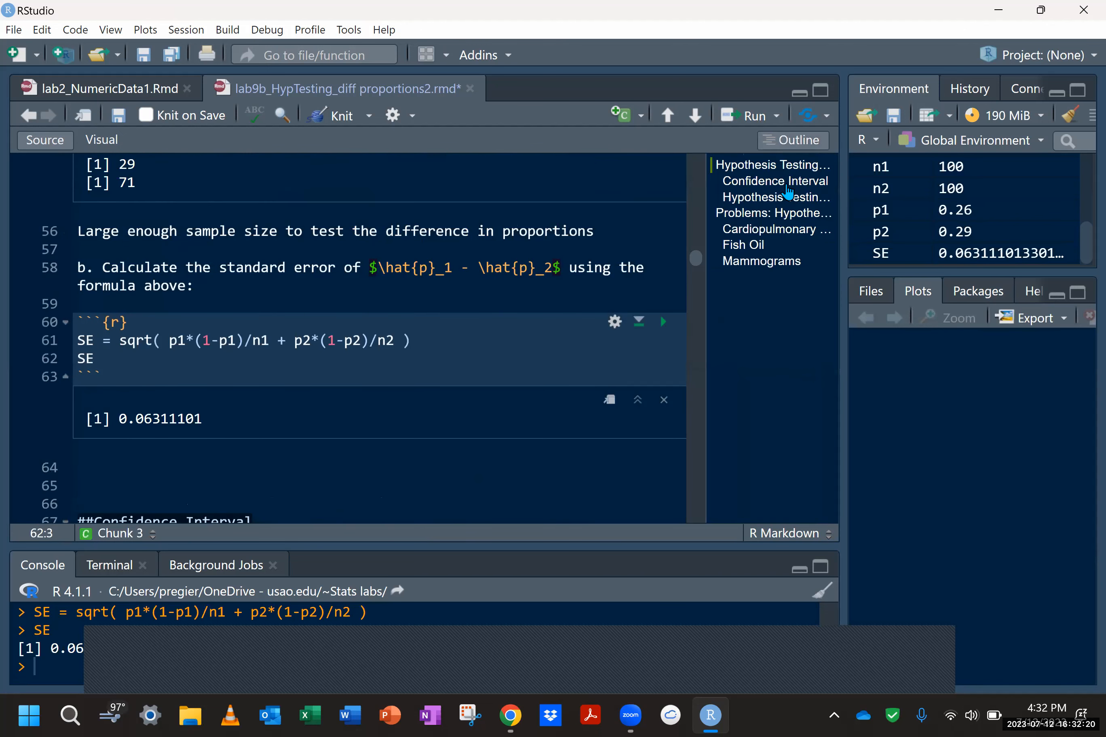
{"action": "left_click", "coordinate": [785, 188]}
{"action": "left_click", "coordinate": [787, 198]}
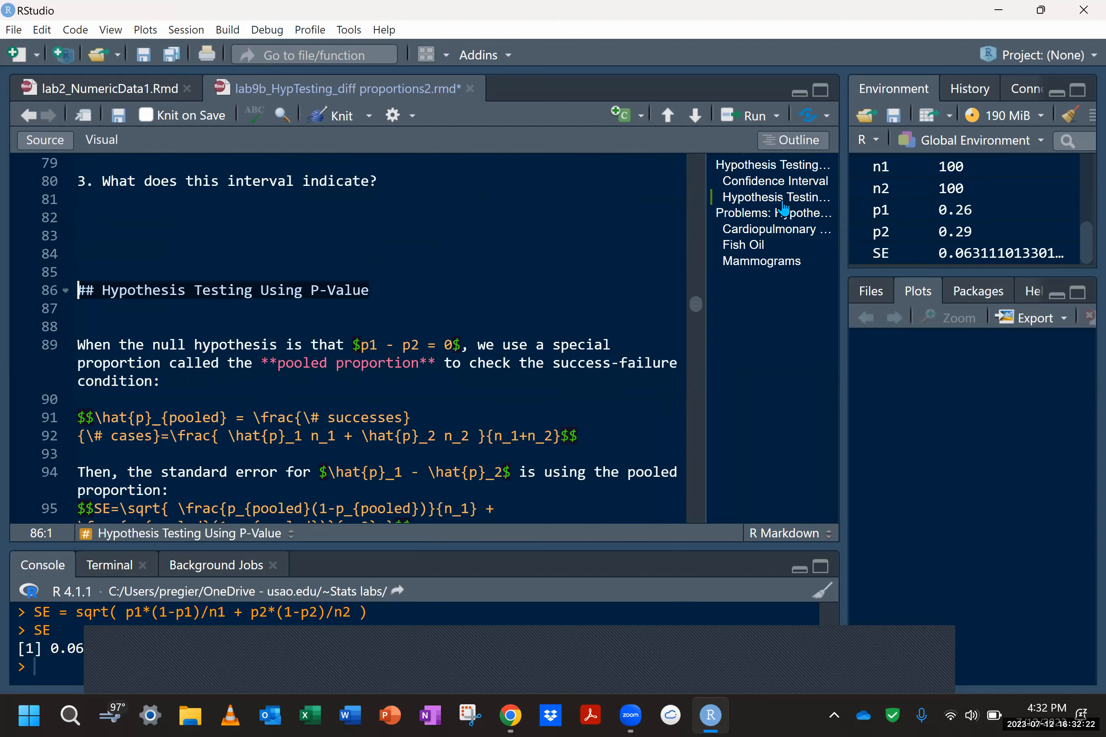
{"action": "left_click", "coordinate": [741, 167]}
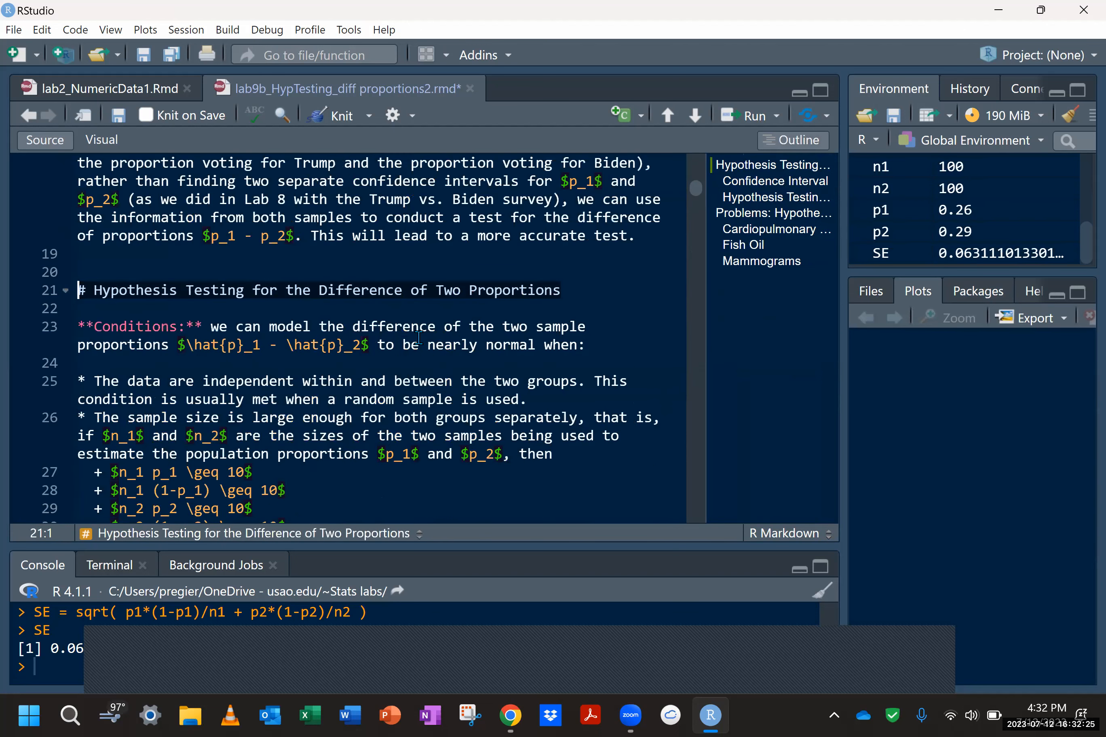
{"action": "left_click", "coordinate": [746, 183]}
{"action": "scroll", "coordinate": [631, 263], "scroll_direction": "down", "scroll_amount": 1}
{"action": "scroll", "coordinate": [619, 271], "scroll_direction": "down", "scroll_amount": 1}
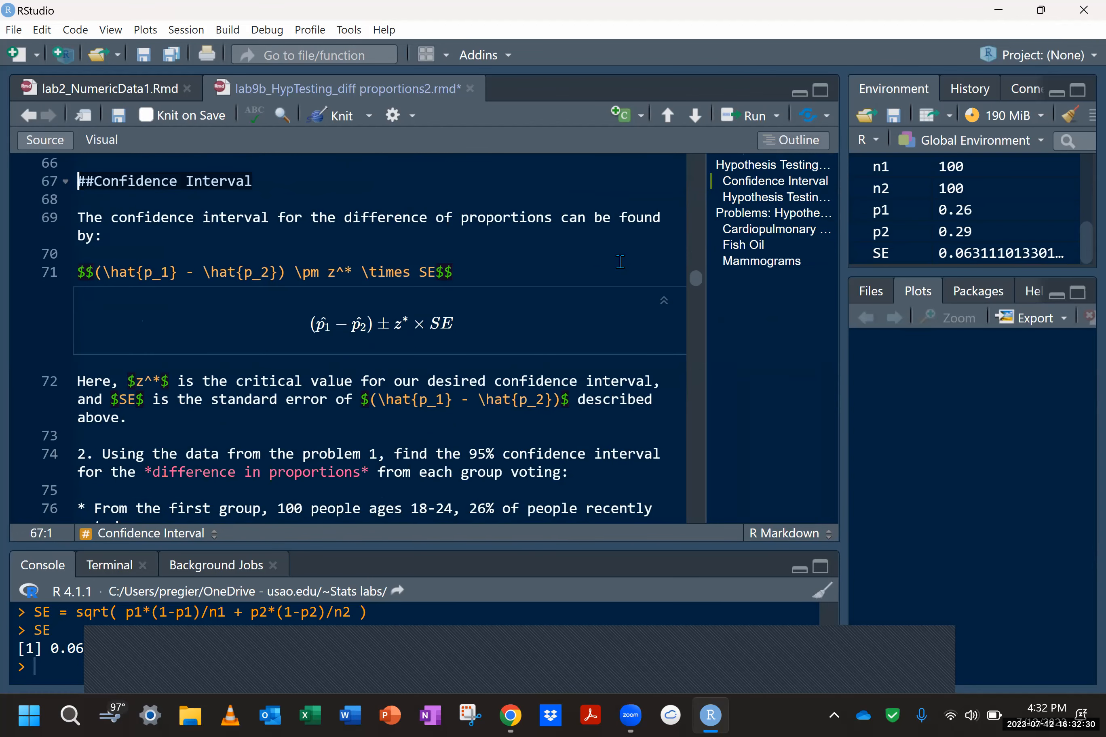
Handwrite p̂ ± z* * SE above the confidence interval formula, circle p̂ and p̂1 − p̂2, and clear the annotations
{"action": "left_click", "coordinate": [367, 439]}
{"action": "left_click", "coordinate": [527, 454]}
{"action": "left_click", "coordinate": [776, 683]}
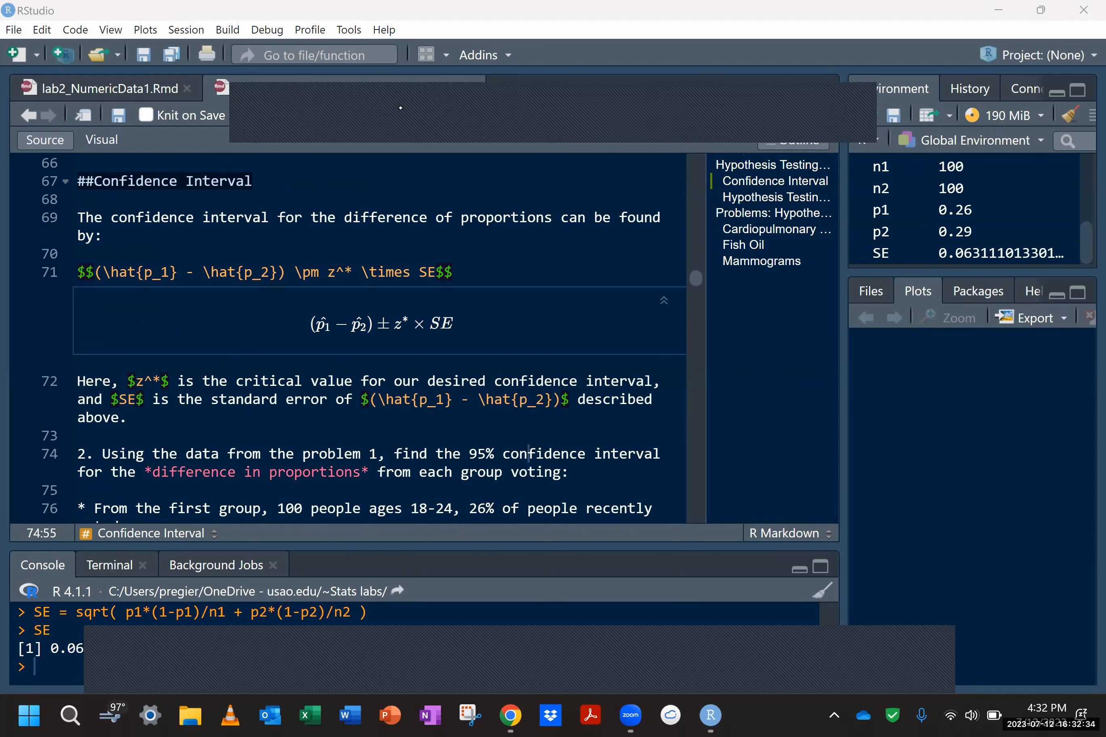
{"action": "left_click_drag", "start_coordinate": [365, 181], "coordinate": [365, 214]}
{"action": "mouse_move", "coordinate": [398, 170]}
{"action": "left_mouse_down"}
{"action": "mouse_move", "coordinate": [401, 182]}
{"action": "mouse_move", "coordinate": [368, 172]}
{"action": "mouse_move", "coordinate": [408, 172]}
{"action": "mouse_move", "coordinate": [409, 190]}
{"action": "mouse_move", "coordinate": [445, 191]}
{"action": "mouse_move", "coordinate": [464, 169]}
{"action": "mouse_move", "coordinate": [478, 193]}
{"action": "mouse_move", "coordinate": [484, 179]}
{"action": "mouse_move", "coordinate": [482, 189]}
{"action": "mouse_move", "coordinate": [534, 189]}
{"action": "left_mouse_up"}
{"action": "left_click_drag", "start_coordinate": [520, 180], "coordinate": [530, 179]}
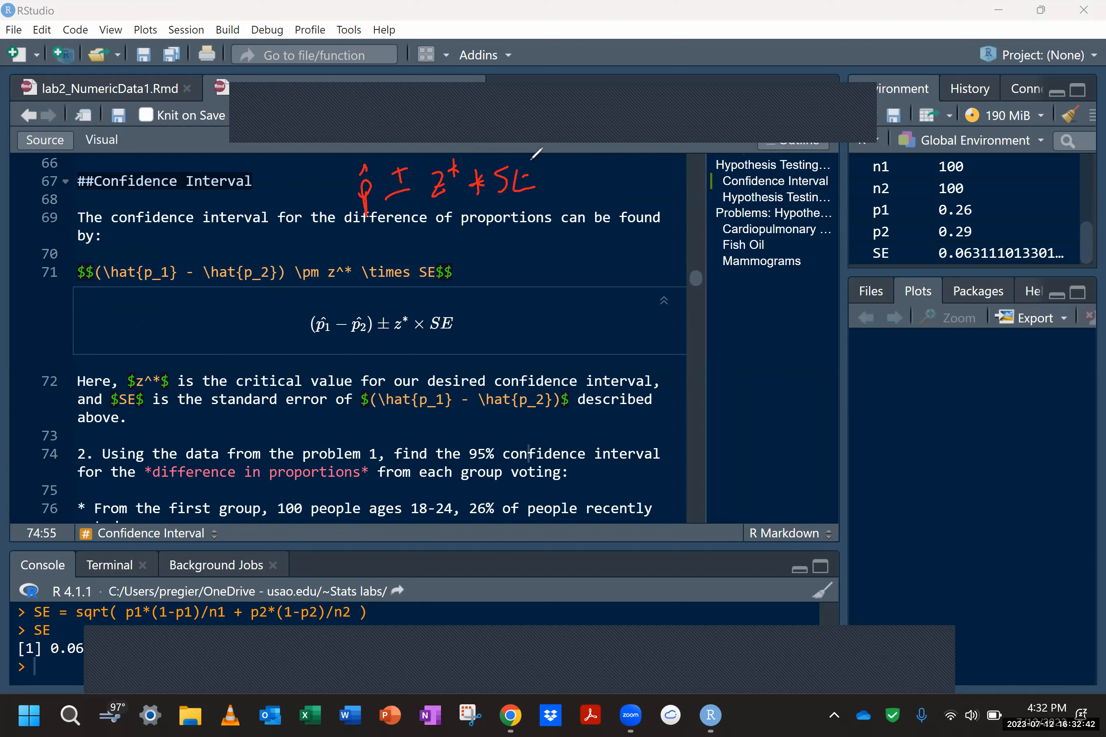
{"action": "mouse_move", "coordinate": [371, 153]}
{"action": "left_mouse_down"}
{"action": "mouse_move", "coordinate": [339, 200]}
{"action": "mouse_move", "coordinate": [359, 160]}
{"action": "left_mouse_up"}
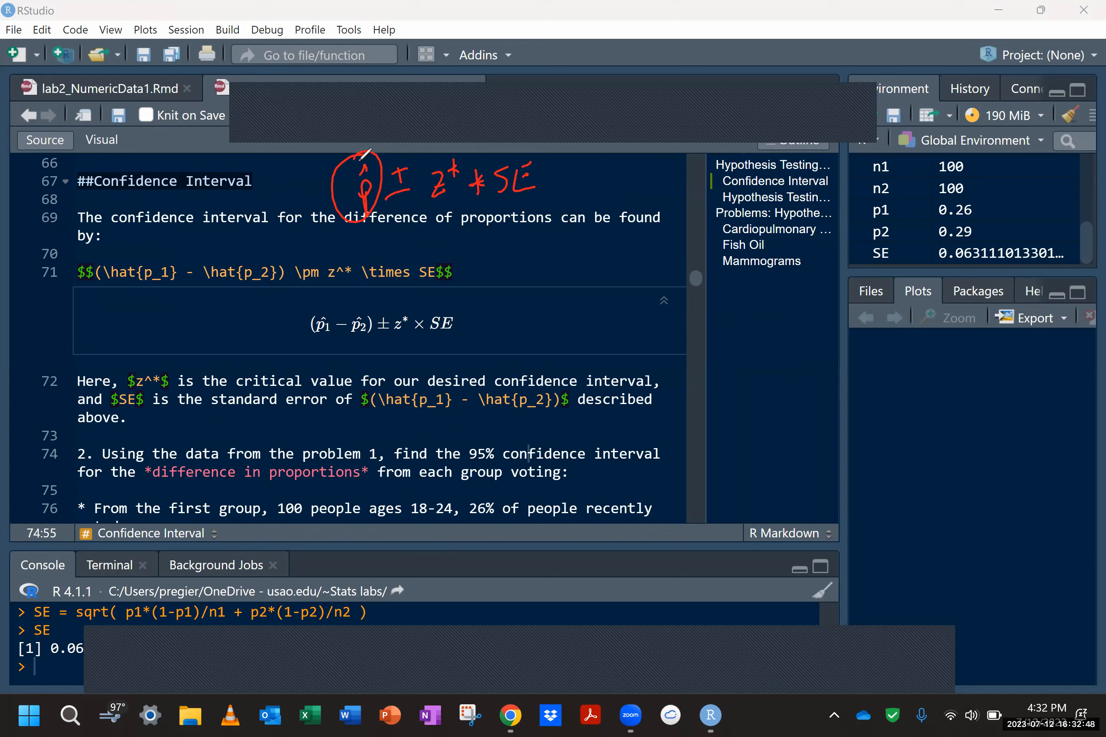
{"action": "left_click_drag", "start_coordinate": [365, 301], "coordinate": [349, 299]}
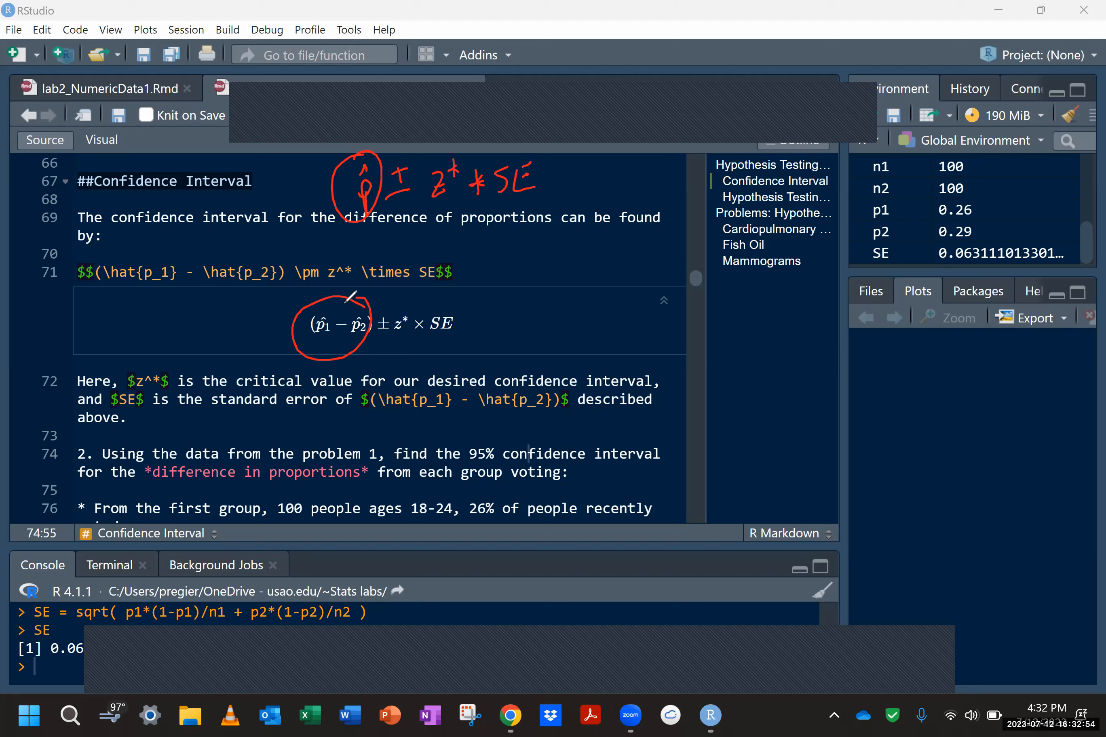
{"action": "mouse_move", "coordinate": [153, 344]}
{"action": "left_mouse_down"}
{"action": "mouse_move", "coordinate": [143, 373]}
{"action": "mouse_move", "coordinate": [159, 365]}
{"action": "left_mouse_up"}
{"action": "left_click", "coordinate": [746, 88]}
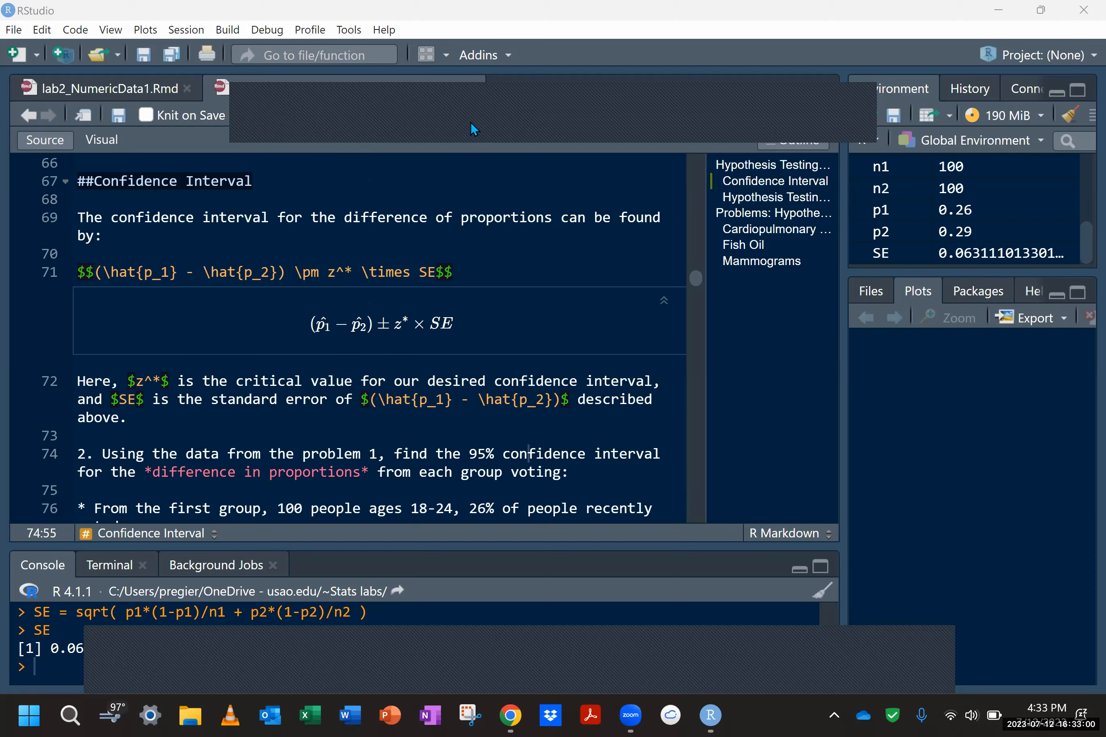
Insert an empty R code chunk below the two group descriptions of problem 2
{"action": "left_click", "coordinate": [609, 481]}
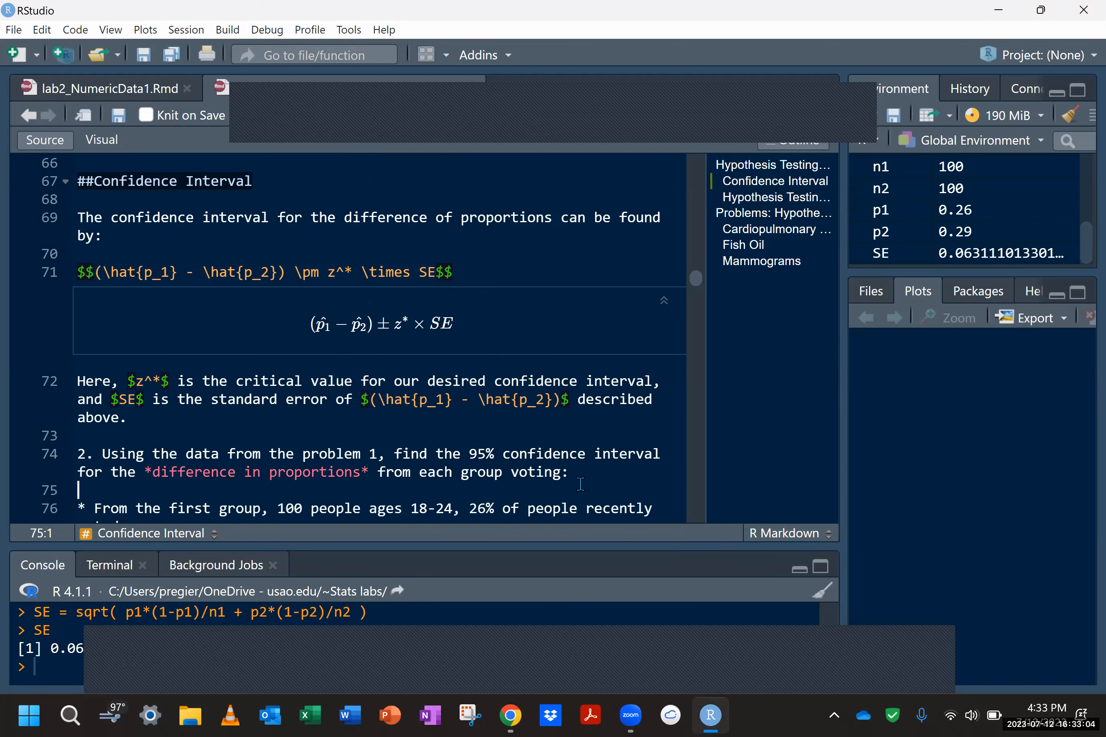
{"action": "scroll", "coordinate": [568, 471], "scroll_direction": "down", "scroll_amount": 3}
{"action": "left_click", "coordinate": [412, 424]}
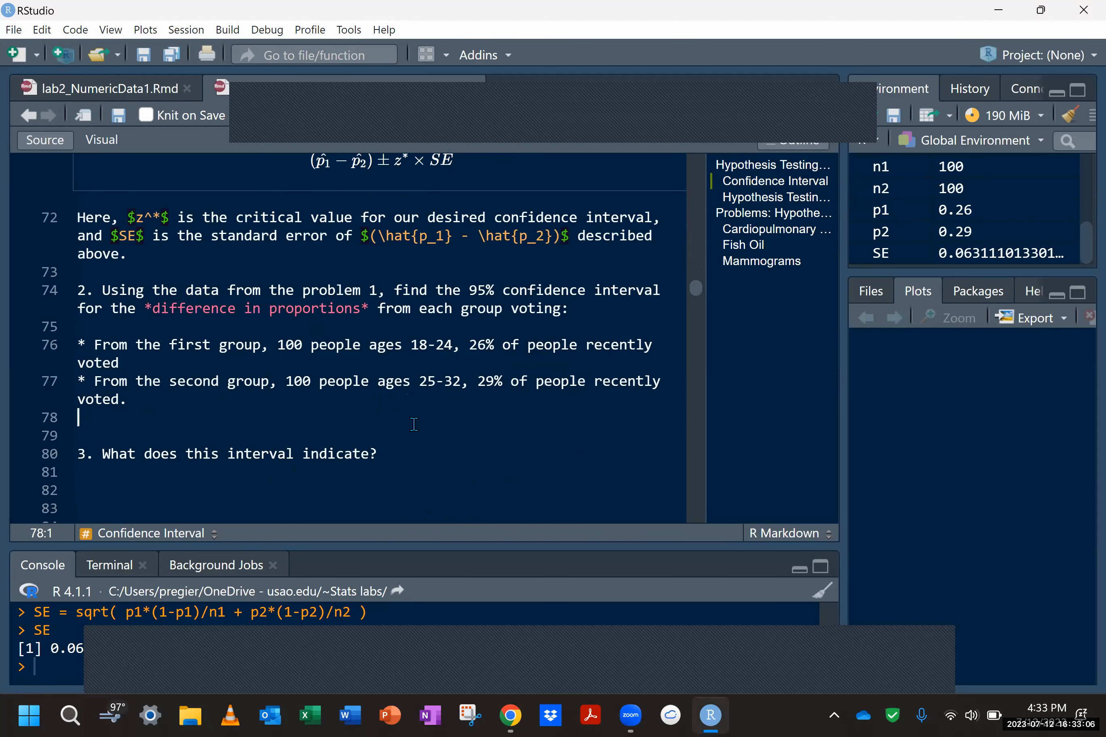
{"action": "key", "text": "Return"}
{"action": "key", "text": "ctrl+alt+i"}
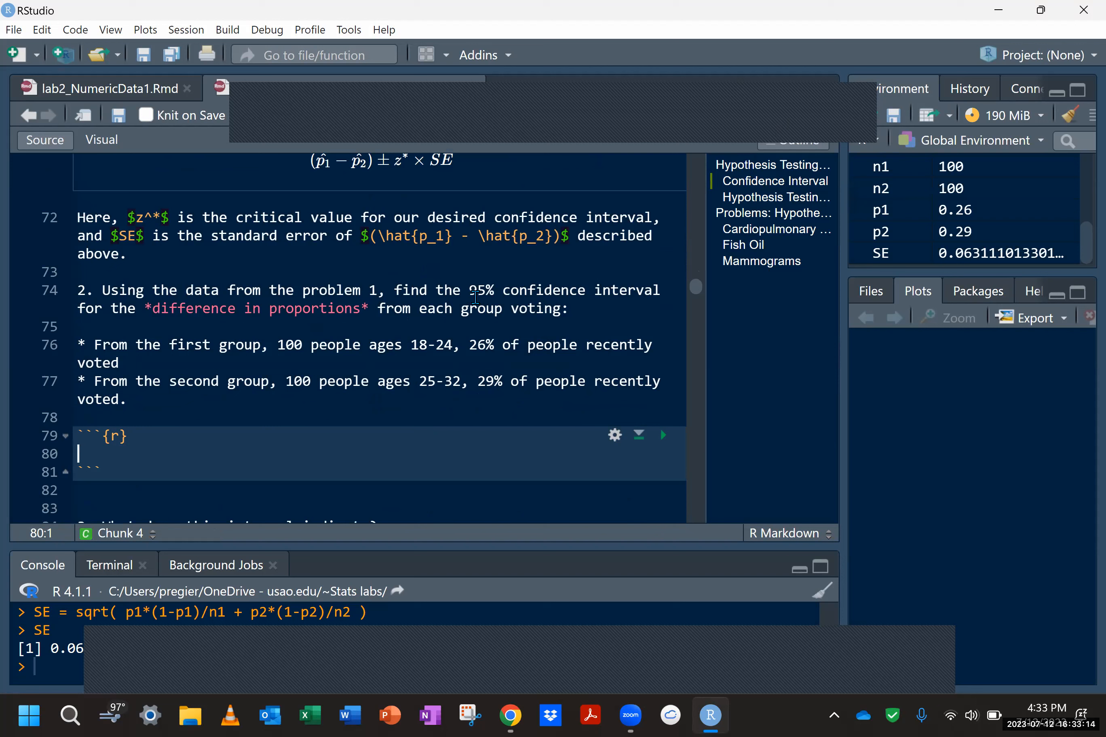
Enter (p1-p2) in the new problem 2 chunk and run that line
{"action": "type", "text": "p1-p2)"}
{"action": "key", "text": "Left"}
{"action": "key", "text": "Left"}
{"action": "key", "text": "Left"}
{"action": "key", "text": "Left"}
{"action": "key", "text": "Left"}
{"action": "key", "text": "Left"}
{"action": "type", "text": "("}
{"action": "key", "text": "Right"}
{"action": "key", "text": "Right"}
{"action": "key", "text": "Right"}
{"action": "key", "text": "Right"}
{"action": "key", "text": "Right"}
{"action": "key", "text": "Right"}
{"action": "key", "text": "ctrl+Return"}
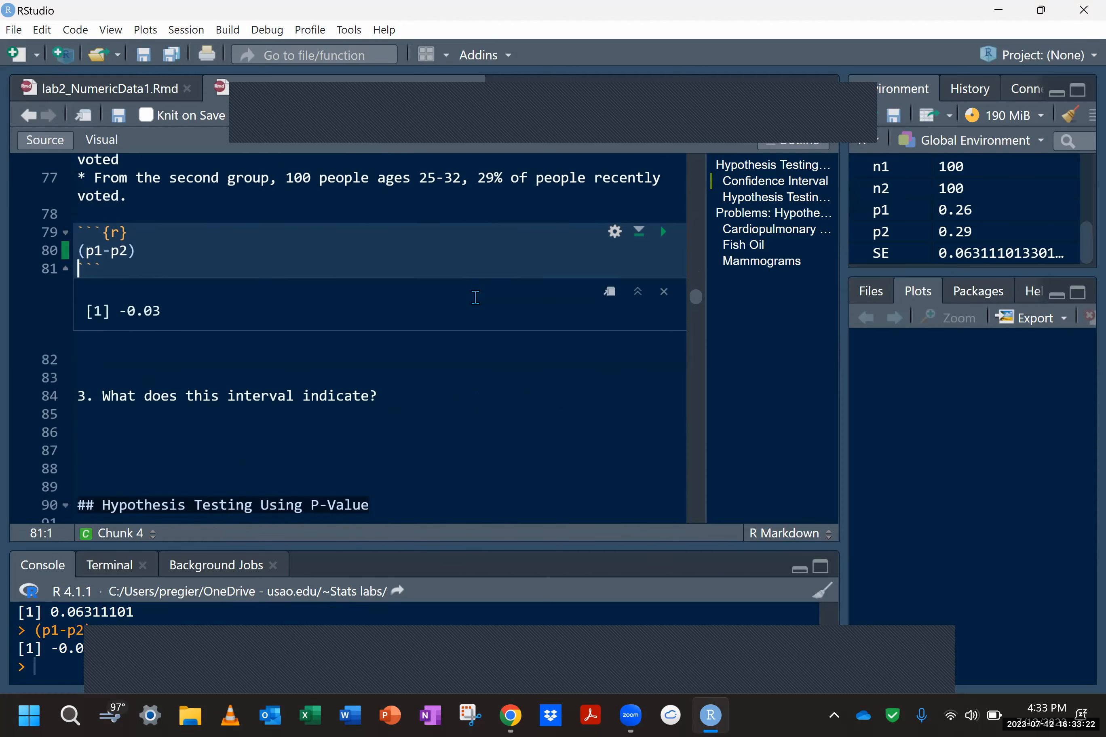
Extend the problem 2 expression to (p1-p2) + 1.95*SE and run the chunk
{"action": "scroll", "coordinate": [390, 393], "scroll_direction": "up", "scroll_amount": 2}
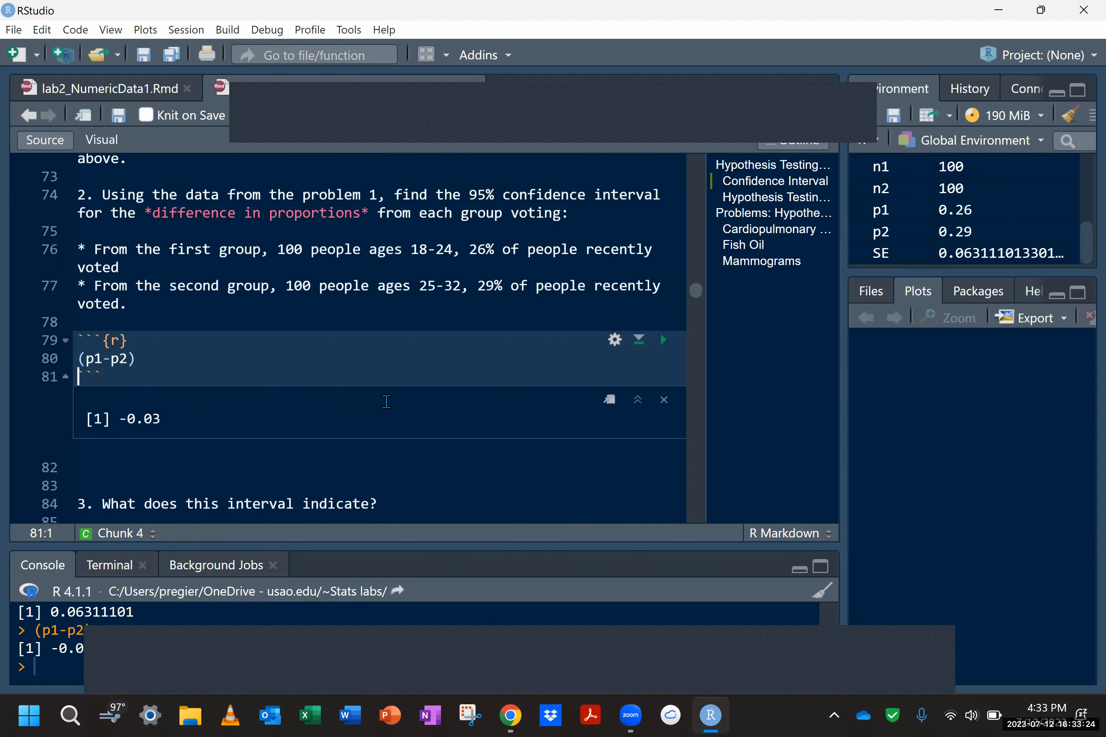
{"action": "scroll", "coordinate": [386, 402], "scroll_direction": "up", "scroll_amount": 1}
{"action": "left_click", "coordinate": [164, 414]}
{"action": "type", "text": "+ 1.95*"}
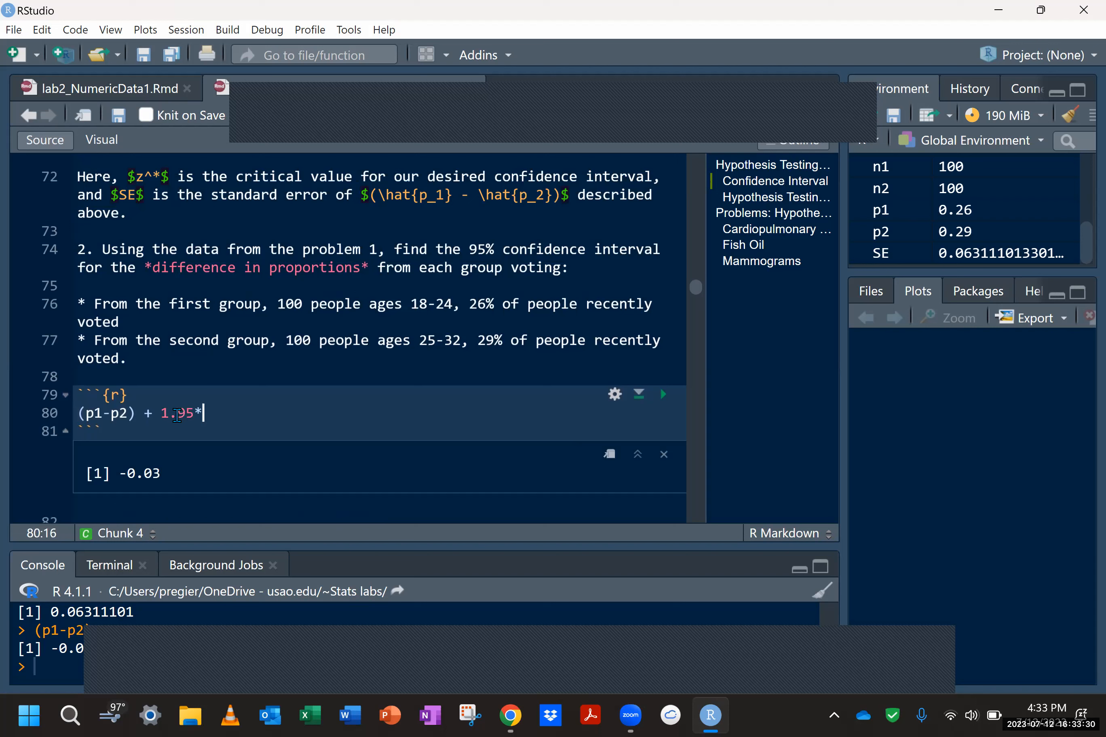
{"action": "type", "text": "SE"}
{"action": "scroll", "coordinate": [262, 412], "scroll_direction": "up", "scroll_amount": 3}
{"action": "scroll", "coordinate": [264, 414], "scroll_direction": "up", "scroll_amount": 3}
{"action": "scroll", "coordinate": [264, 414], "scroll_direction": "down", "scroll_amount": 6}
{"action": "left_click", "coordinate": [663, 394]}
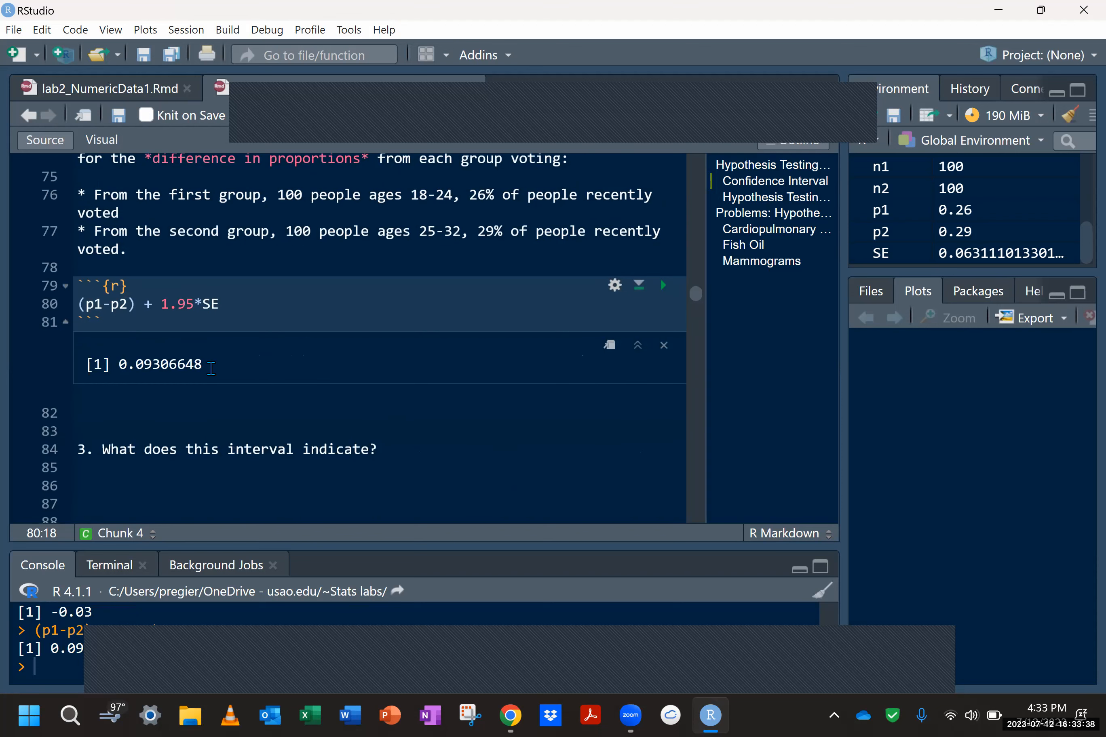
{"action": "left_click_drag", "start_coordinate": [220, 304], "coordinate": [79, 313]}
{"action": "left_click", "coordinate": [161, 283]}
{"action": "key", "text": "ctrl+Return"}
{"action": "key", "text": "End"}
{"action": "key", "text": "BackSpace"}
{"action": "key", "text": "BackSpace"}
{"action": "key", "text": "BackSpace"}
{"action": "key", "text": "BackSpace"}
{"action": "key", "text": "BackSpace"}
{"action": "key", "text": "BackSpace"}
{"action": "key", "text": "BackSpace"}
{"action": "key", "text": "BackSpace"}
{"action": "key", "text": "ctrl+z"}
{"action": "key", "text": "ctrl+z"}
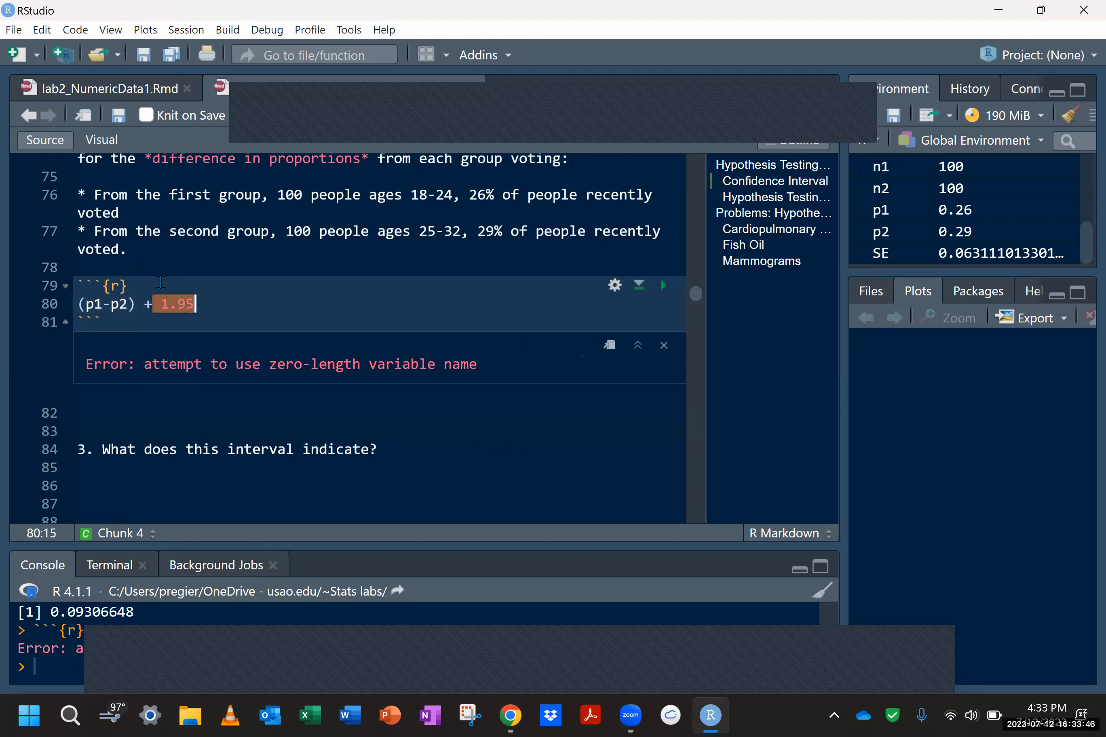
Duplicate the (p1-p2) + 1.95*SE line on a new line above it in the chunk
{"action": "key", "text": "Home"}
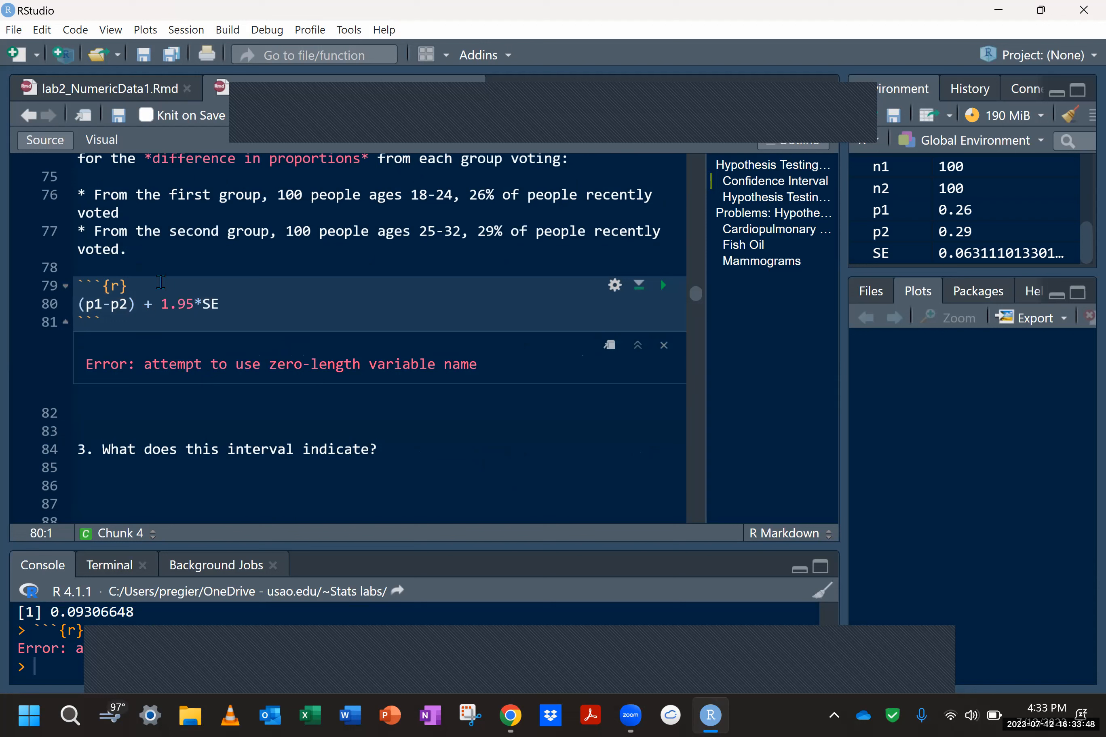
{"action": "key", "text": "shift+End"}
{"action": "key", "text": "ctrl+c"}
{"action": "key", "text": "End"}
{"action": "key", "text": "Home"}
{"action": "key", "text": "Return"}
{"action": "key", "text": "ctrl+v"}
{"action": "key", "text": "ctrl+z"}
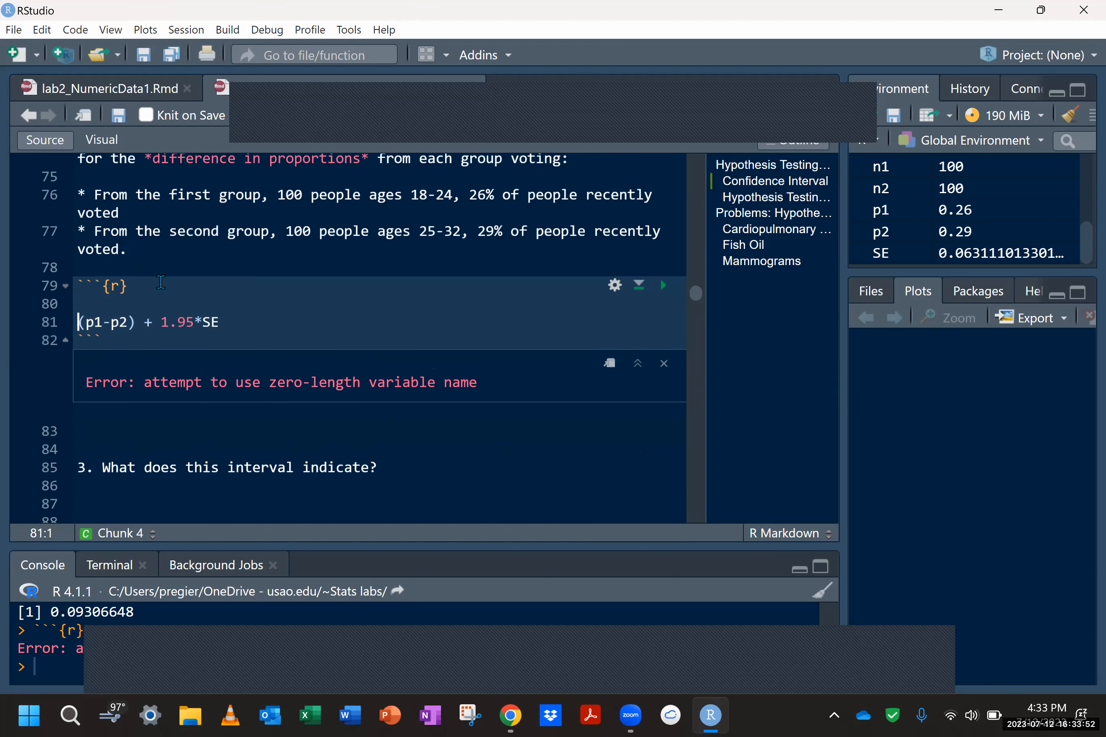
{"action": "key", "text": "Up"}
{"action": "key", "text": "ctrl+v"}
Change the upper expression in the problem 2 chunk to (p1-p2) - 1.95*SE and run both lines
{"action": "key", "text": "Left"}
{"action": "key", "text": "Left"}
{"action": "key", "text": "Left"}
{"action": "key", "text": "Left"}
{"action": "key", "text": "Left"}
{"action": "key", "text": "Left"}
{"action": "key", "text": "Left"}
{"action": "key", "text": "Left"}
{"action": "key", "text": "BackSpace"}
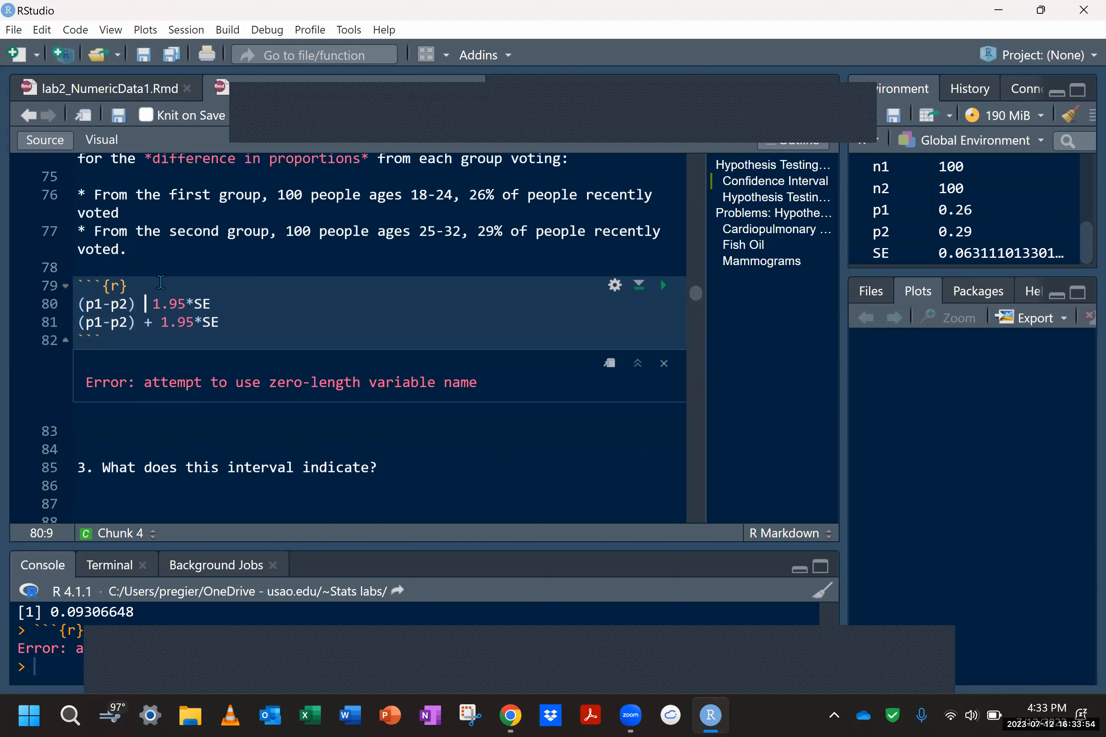
{"action": "type", "text": "-"}
{"action": "key", "text": "ctrl+Return"}
{"action": "key", "text": "ctrl+Return"}
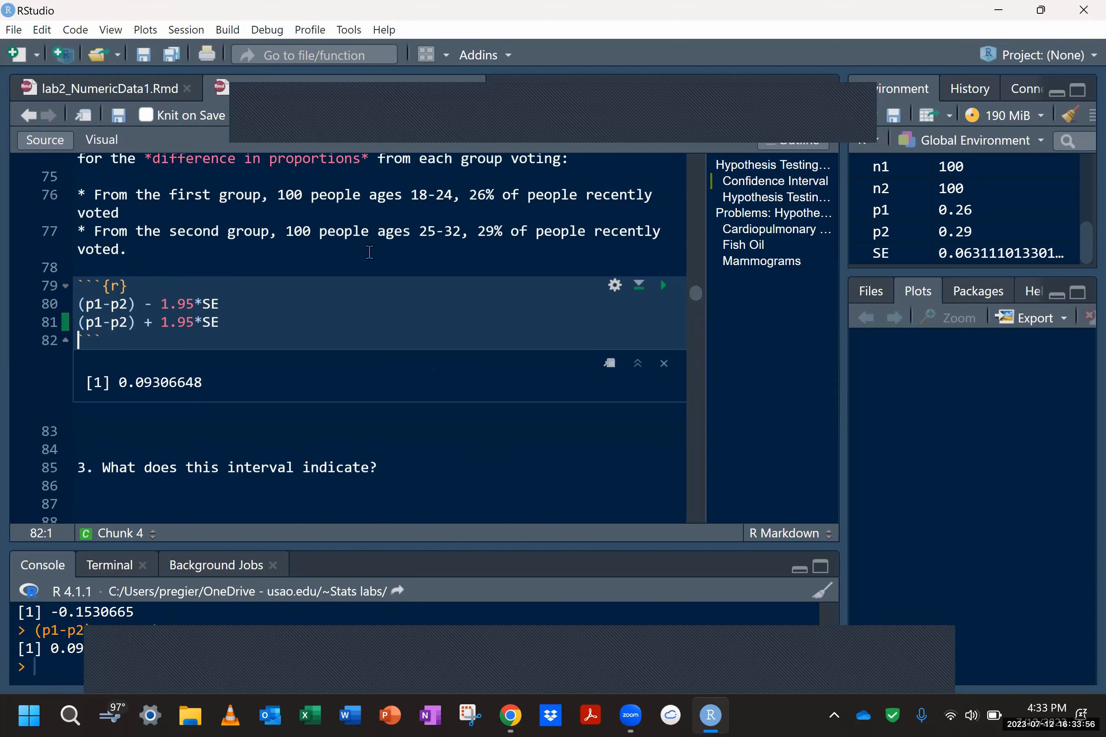
Enter the lower bound -15.3 on the blank line below the problem 2 chunk
{"action": "left_click", "coordinate": [133, 454]}
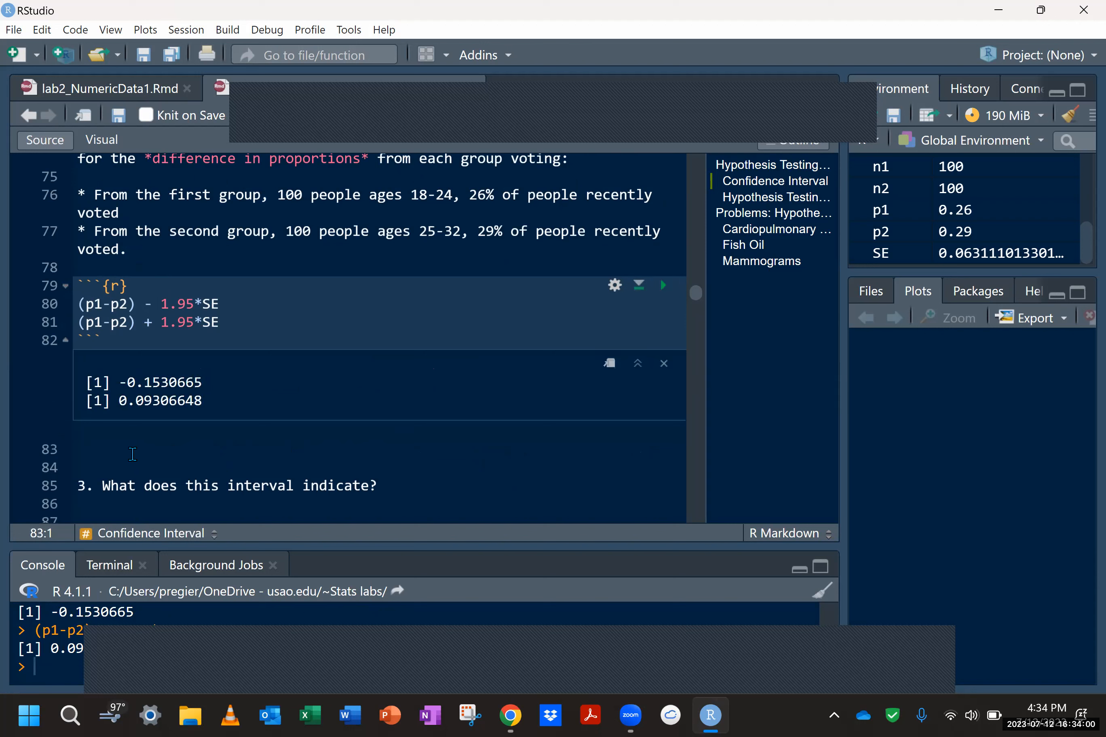
{"action": "type", "text": "1"}
{"action": "key", "text": "BackSpace"}
{"action": "type", "text": "-15.3"}
Rerun the standard error chunk of problem 1, part b
{"action": "scroll", "coordinate": [232, 391], "scroll_direction": "up", "scroll_amount": 1}
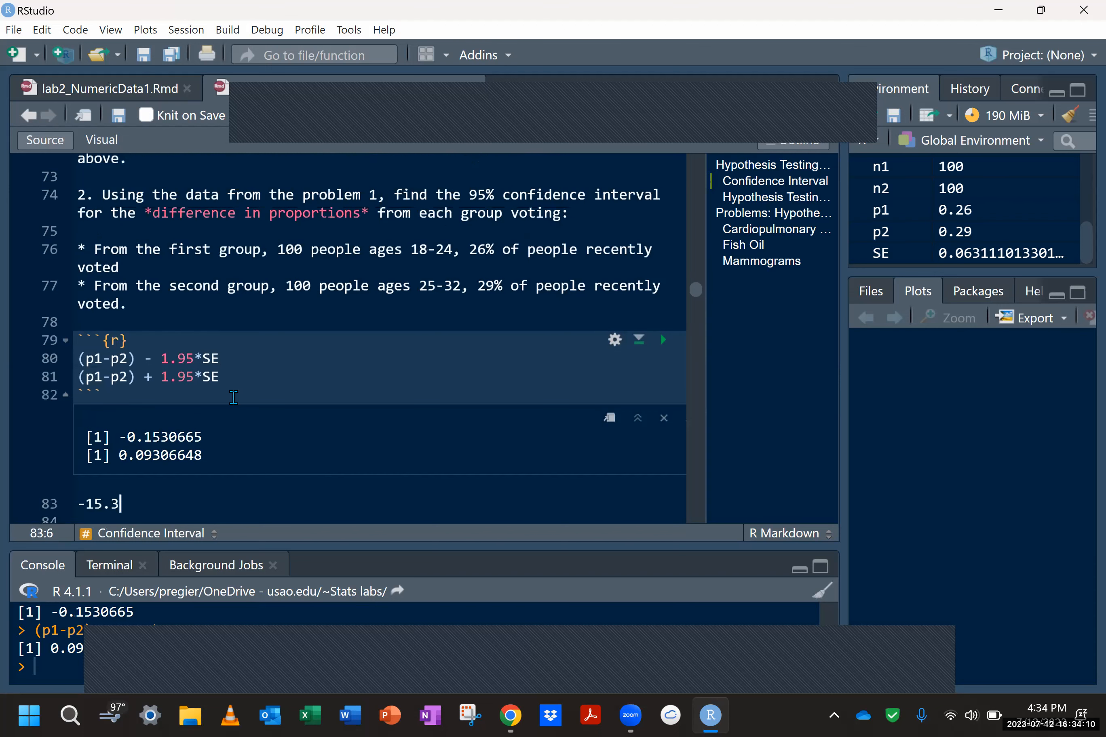
{"action": "scroll", "coordinate": [235, 399], "scroll_direction": "up", "scroll_amount": 5}
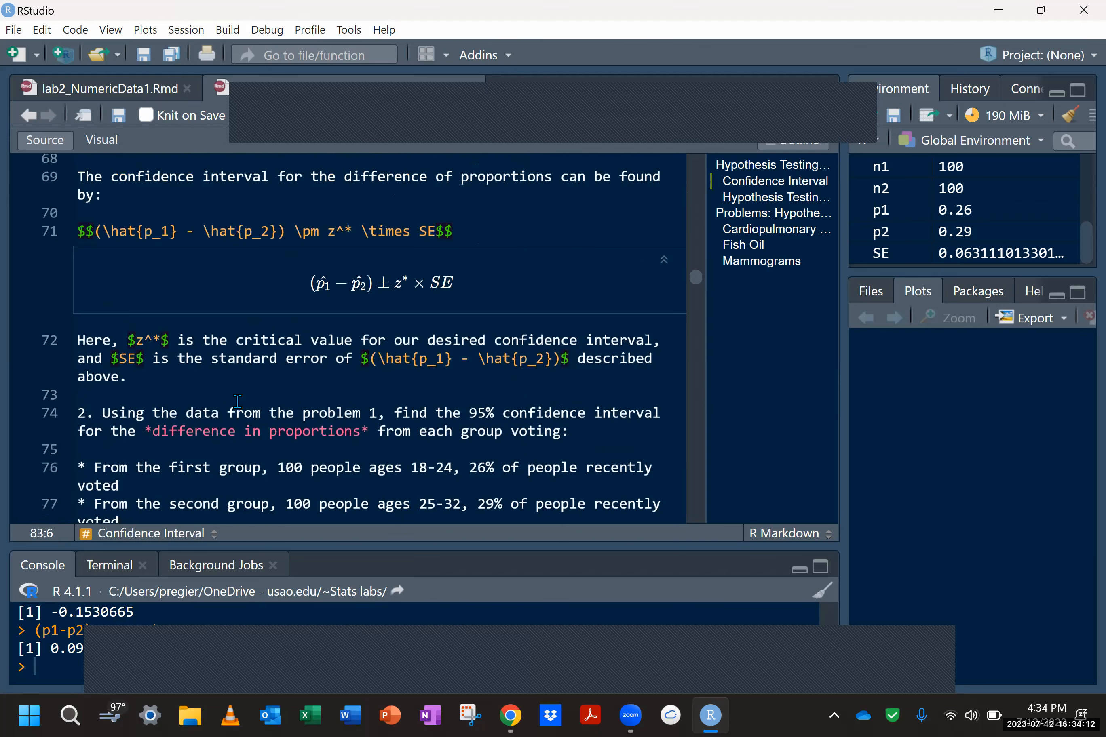
{"action": "scroll", "coordinate": [241, 401], "scroll_direction": "up", "scroll_amount": 1}
{"action": "left_click", "coordinate": [662, 213]}
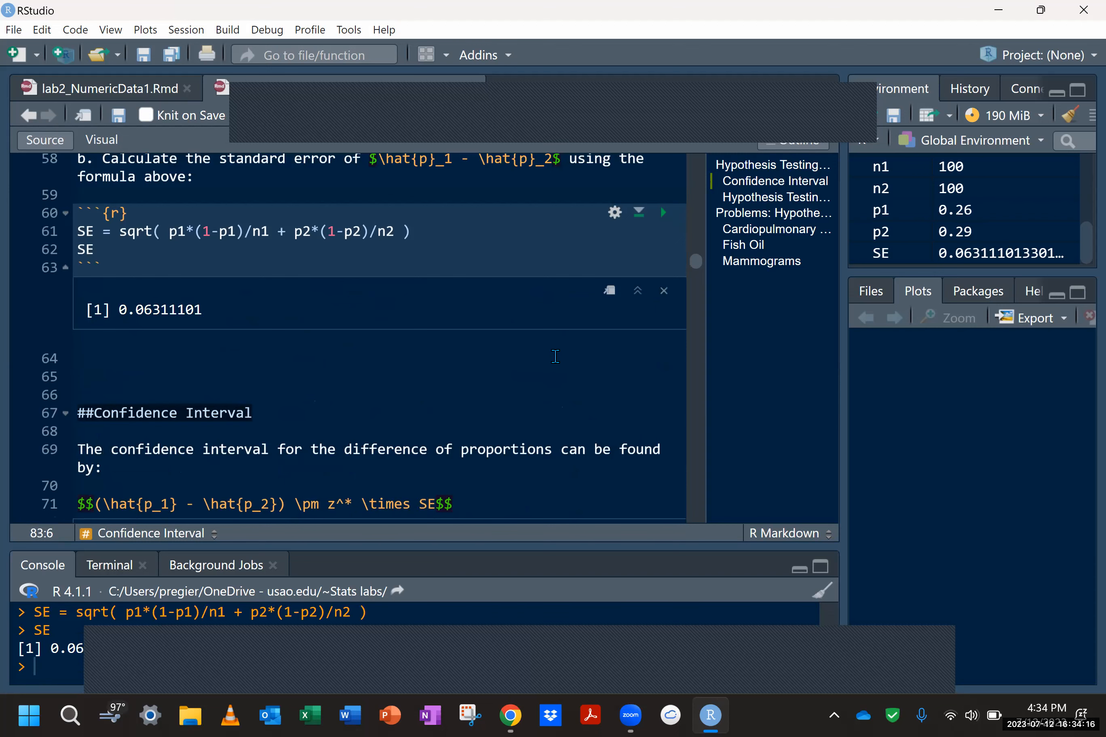
{"action": "scroll", "coordinate": [555, 365], "scroll_direction": "down", "scroll_amount": 7}
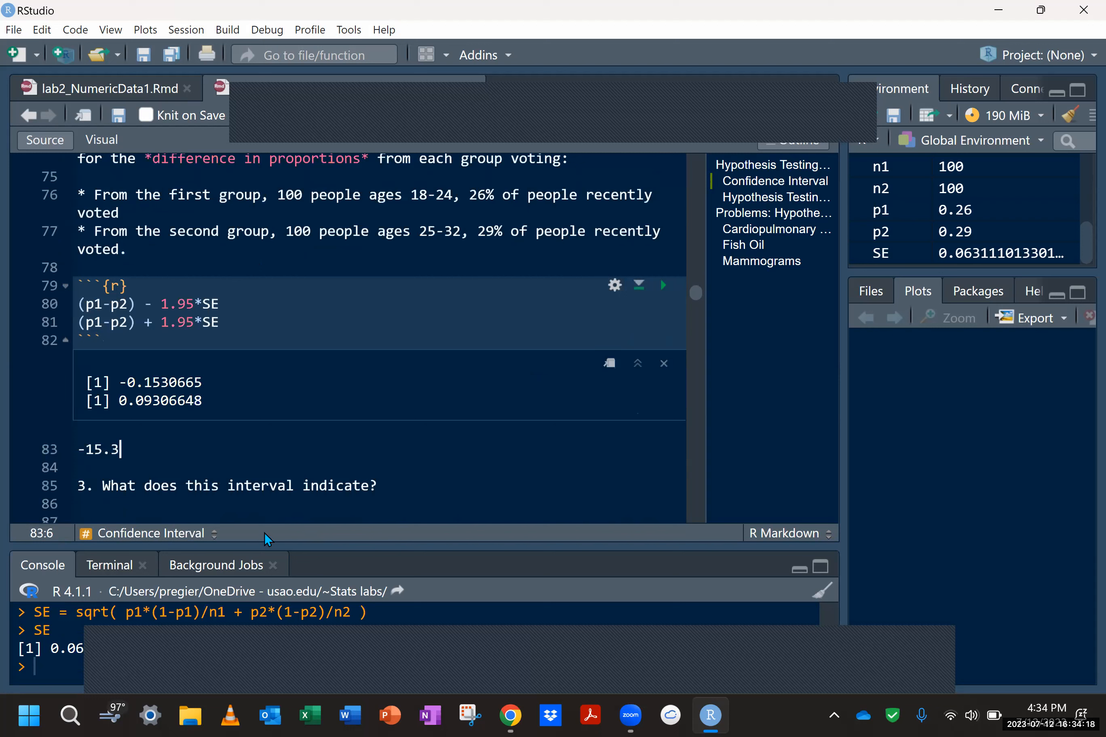
Add a comma and the upper bound 9.3% after -15.3 in the written interval
{"action": "type", "text": ", "}
{"action": "type", "text": "0."}
{"action": "type", "text": "9"}
{"action": "type", "text": "3"}
{"action": "key", "text": "BackSpace"}
{"action": "key", "text": "BackSpace"}
{"action": "key", "text": "BackSpace"}
{"action": "key", "text": "BackSpace"}
{"action": "type", "text": "9.3%"}
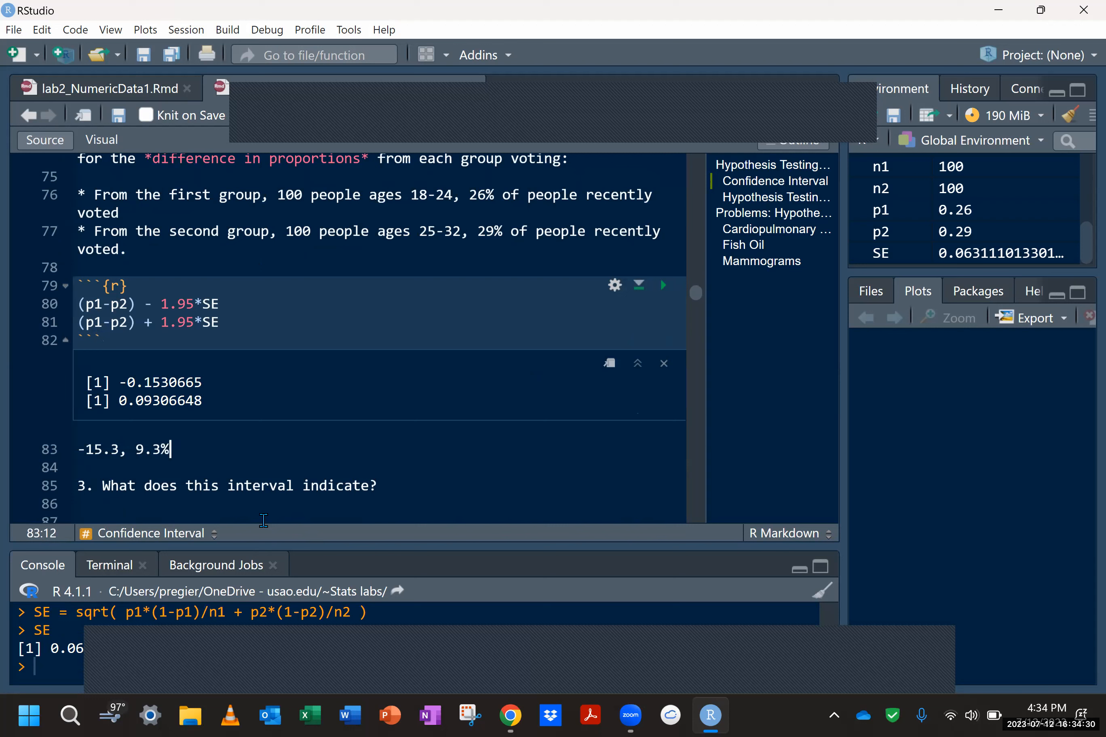
Enclose the written interval in parentheses and add a percent sign to its lower bound, giving (-15.3%, 9.3%)
{"action": "type", "text": ")"}
{"action": "key", "text": "Left"}
{"action": "key", "text": "Left"}
{"action": "key", "text": "Left"}
{"action": "key", "text": "Left"}
{"action": "key", "text": "Left"}
{"action": "key", "text": "Left"}
{"action": "key", "text": "Left"}
{"action": "type", "text": "%"}
{"action": "key", "text": "Left"}
{"action": "key", "text": "Left"}
{"action": "key", "text": "Left"}
{"action": "key", "text": "Left"}
{"action": "key", "text": "Left"}
{"action": "key", "text": "Left"}
{"action": "type", "text": "*"}
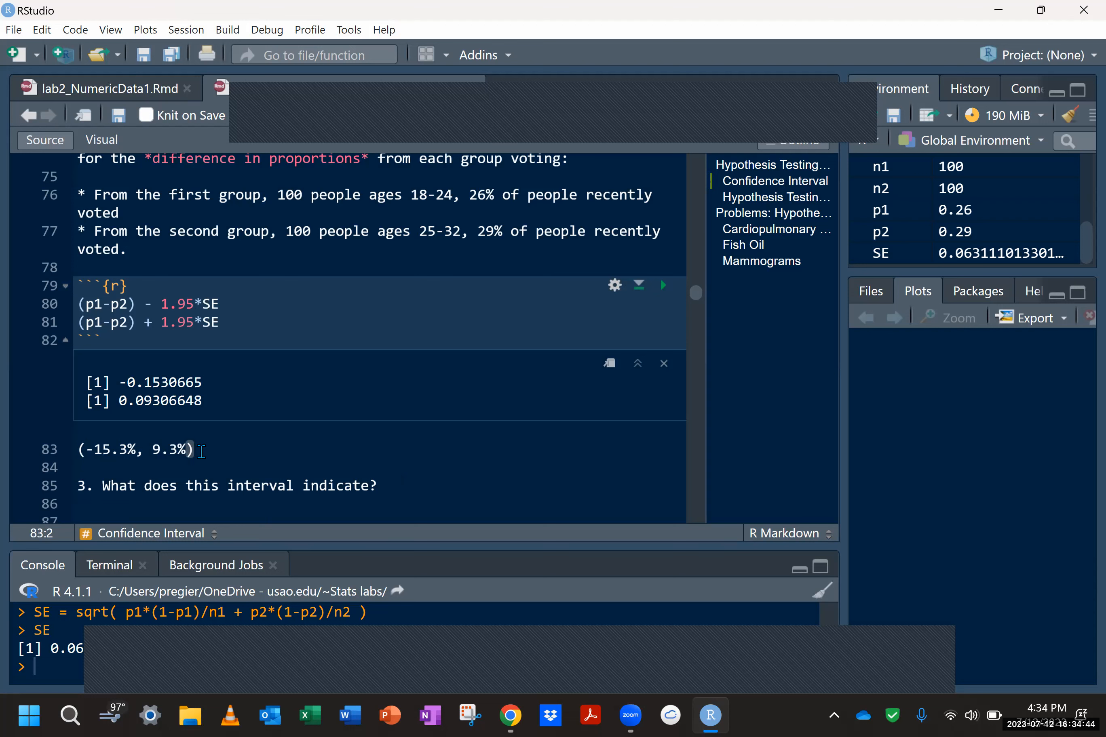
Begin the answer below question 3 with "Since 0% (no difference)", leaving a blank line under the question
{"action": "left_click", "coordinate": [413, 496]}
{"action": "key", "text": "Return"}
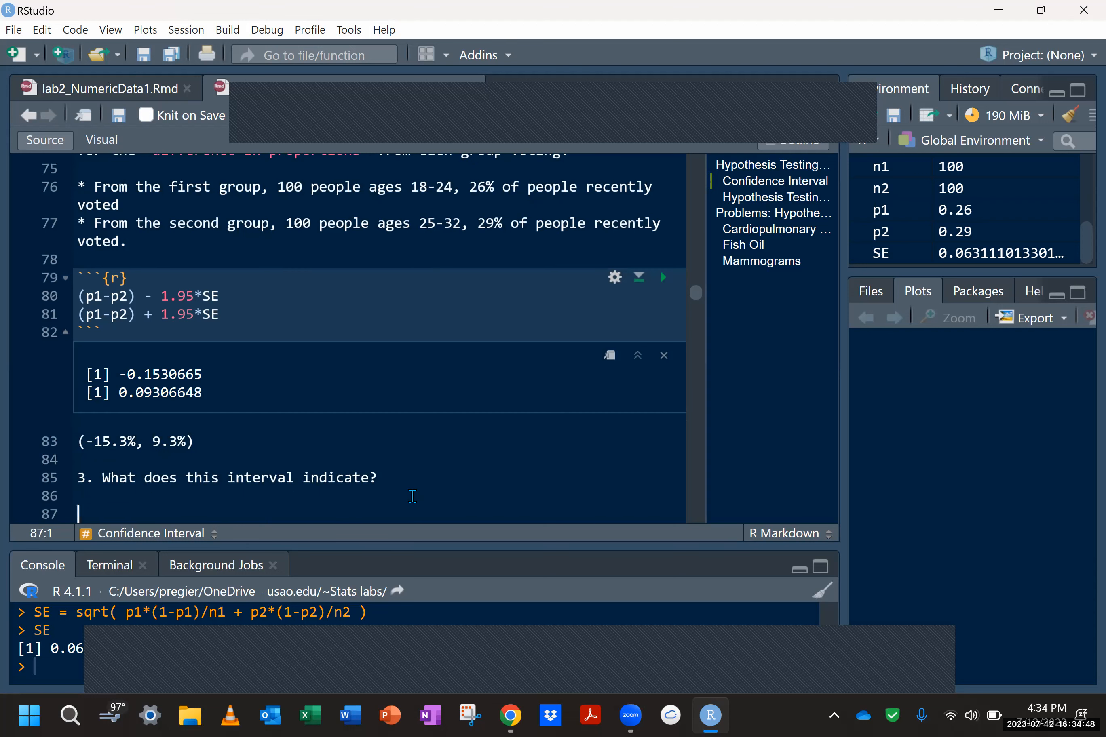
{"action": "type", "text": "Since 0"}
{"action": "type", "text": "%"}
{"action": "type", "text": " (no differ"}
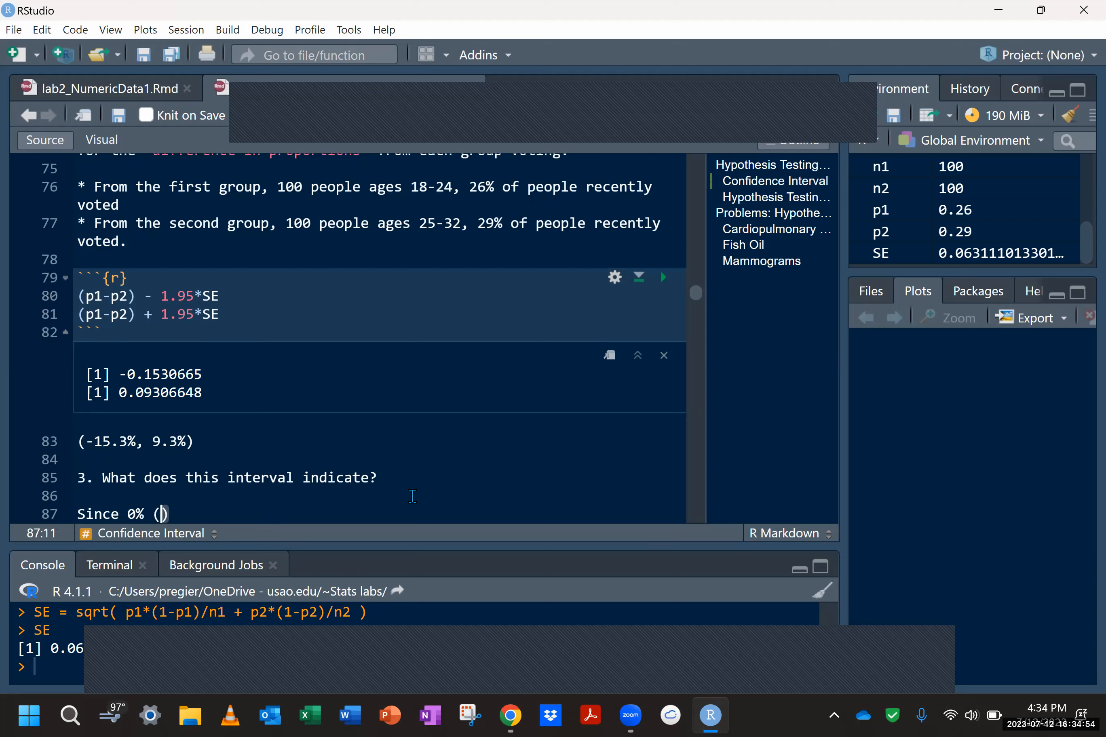
{"action": "type", "text": "ence"}
Insert "p1-p2 =" before 0% in the question 3 answer and return to the end of the parenthesized phrase
{"action": "key", "text": "Left"}
{"action": "key", "text": "Left"}
{"action": "key", "text": "Left"}
{"action": "key", "text": "Left"}
{"action": "key", "text": "Left"}
{"action": "key", "text": "Left"}
{"action": "key", "text": "Left"}
{"action": "key", "text": "Left"}
{"action": "key", "text": "Left"}
{"action": "key", "text": "Left"}
{"action": "key", "text": "Left"}
{"action": "key", "text": "Left"}
{"action": "key", "text": "Left"}
{"action": "key", "text": "Left"}
{"action": "key", "text": "Left"}
{"action": "key", "text": "Left"}
{"action": "key", "text": "Left"}
{"action": "key", "text": "Left"}
{"action": "key", "text": "Left"}
{"action": "key", "text": "Right"}
{"action": "key", "text": "Right"}
{"action": "type", "text": "p1-p2 ="}
{"action": "key", "text": "Right"}
{"action": "key", "text": "Right"}
{"action": "key", "text": "Right"}
{"action": "key", "text": "Right"}
{"action": "key", "text": "Right"}
{"action": "key", "text": "Right"}
{"action": "key", "text": "Right"}
{"action": "key", "text": "Right"}
{"action": "key", "text": "Right"}
{"action": "key", "text": "Right"}
{"action": "key", "text": "Right"}
{"action": "key", "text": "Right"}
{"action": "key", "text": "Right"}
{"action": "key", "text": "Right"}
{"action": "key", "text": "Right"}
{"action": "key", "text": "Right"}
{"action": "key", "text": "Right"}
{"action": "key", "text": "Right"}
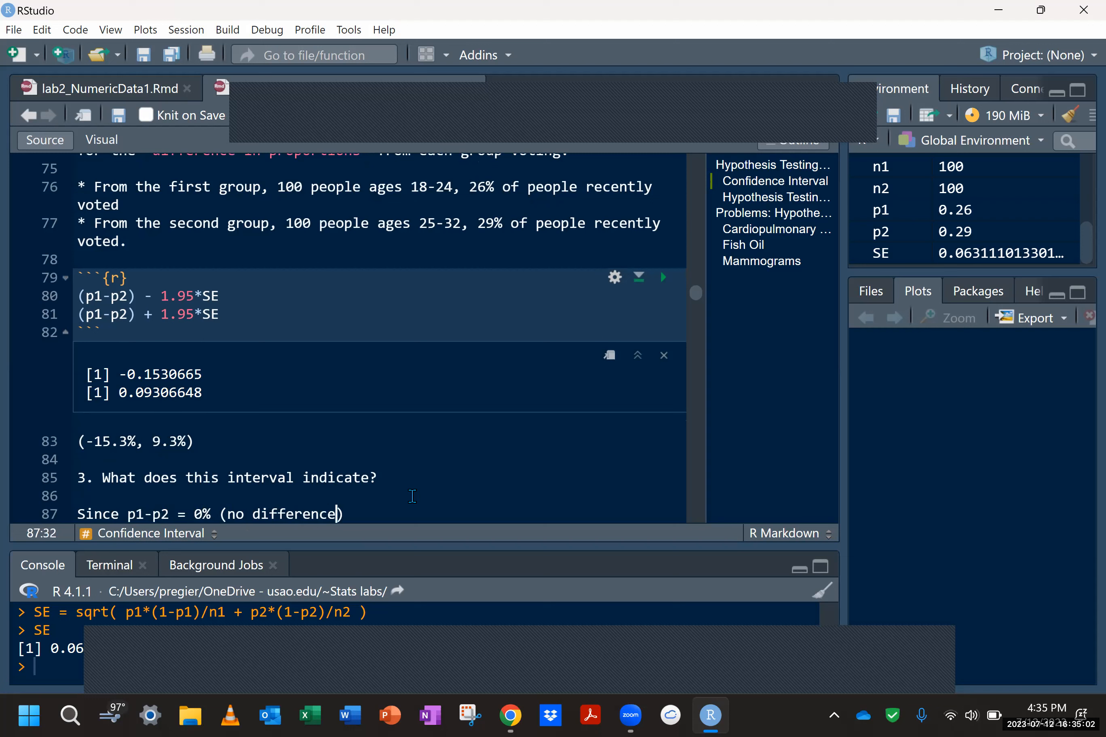
Continue the question 3 answer with "is WITHIN our Confidence interval."
{"action": "type", "text": "is wi"}
{"action": "key", "text": "BackSpace"}
{"action": "key", "text": "BackSpace"}
{"action": "type", "text": "WITHIN our CI"}
{"action": "key", "text": "BackSpace"}
{"action": "type", "text": "onficd"}
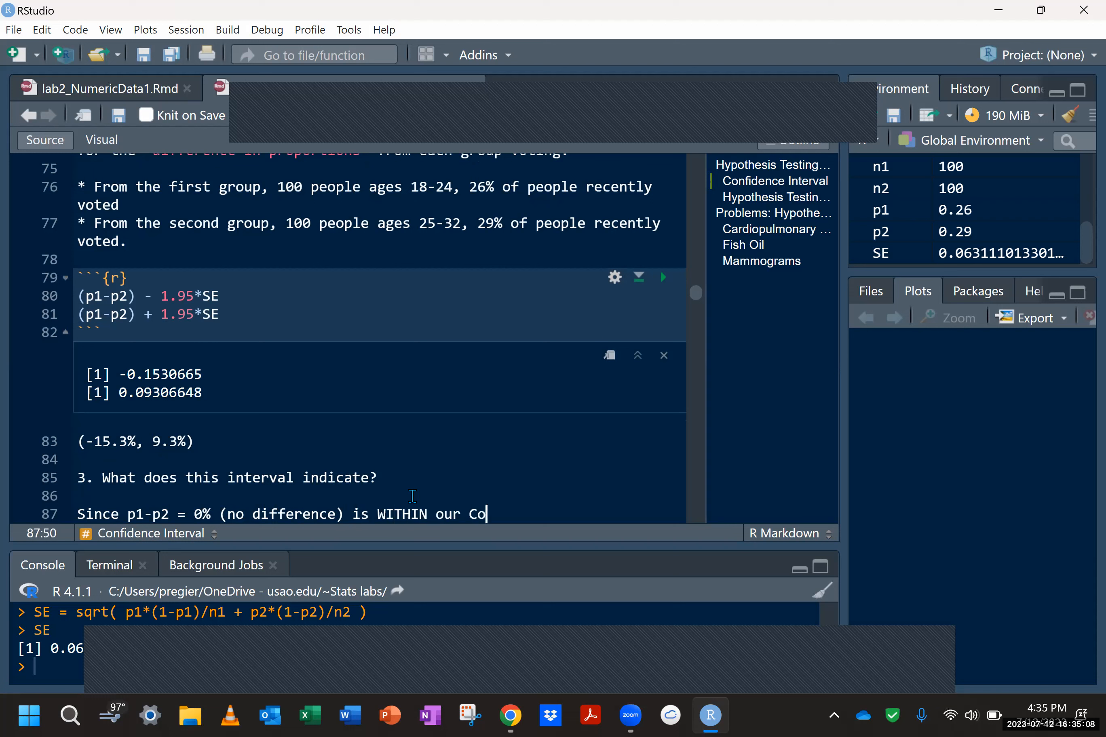
{"action": "key", "text": "BackSpace"}
{"action": "key", "text": "BackSpace"}
{"action": "type", "text": "dence interval."}
{"action": "key", "text": "Left"}
{"action": "key", "text": "Right"}
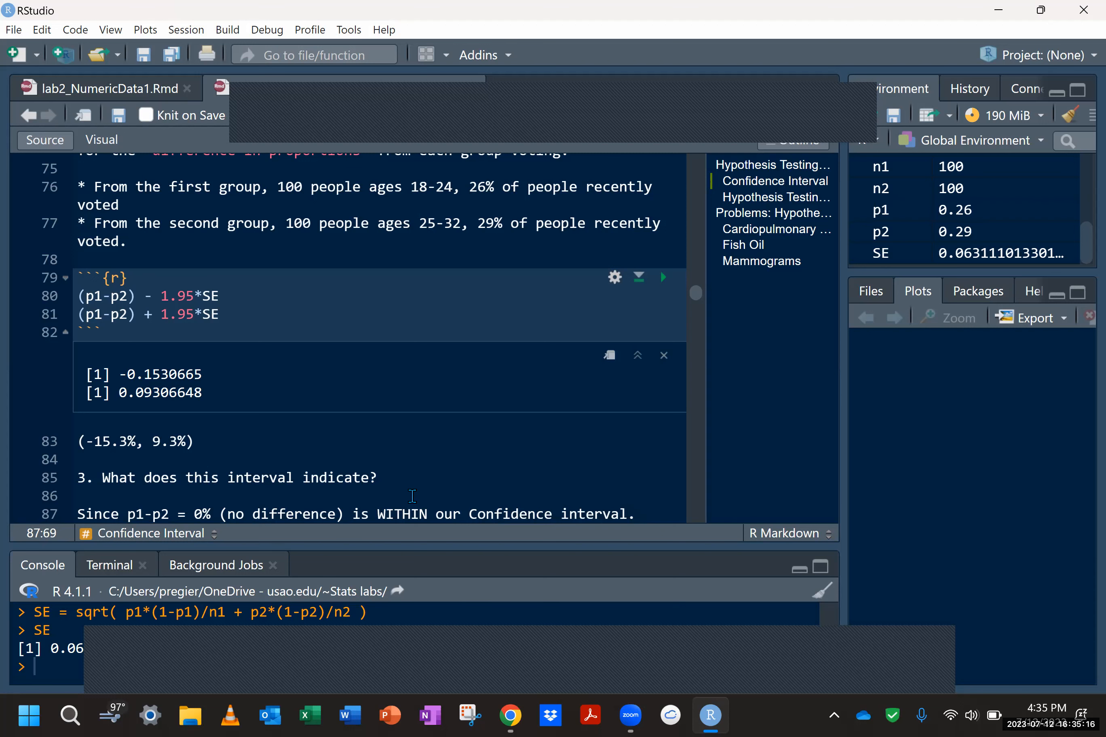
Add the sentence "So 0% (no difference) is plausible." to the question 3 answer
{"action": "type", "text": "So "}
{"action": "type", "text": "0% (no"}
{"action": "type", "text": " difference"}
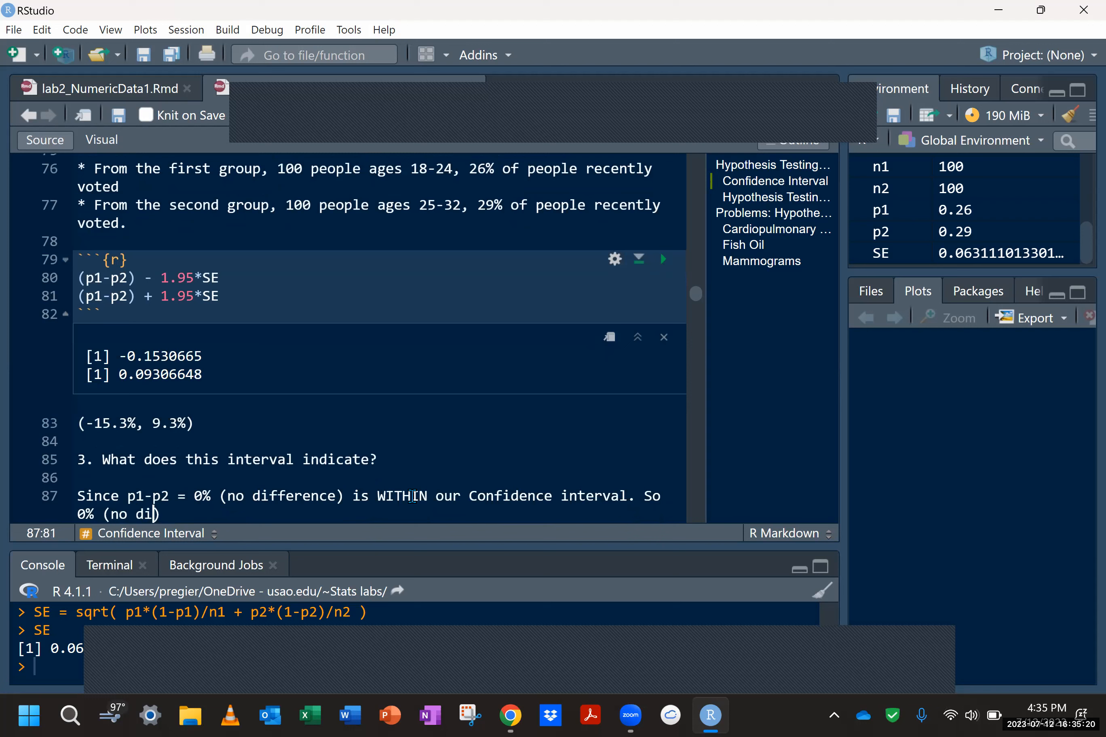
{"action": "type", "text": ") is pl"}
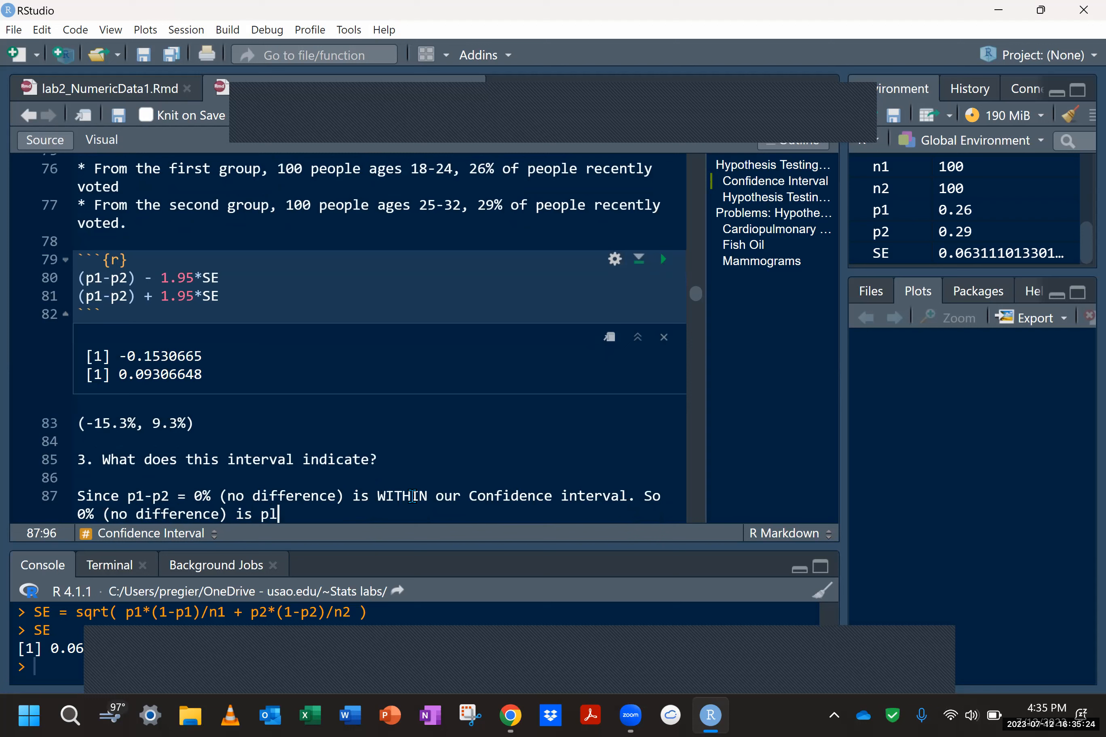
{"action": "type", "text": "ausible."}
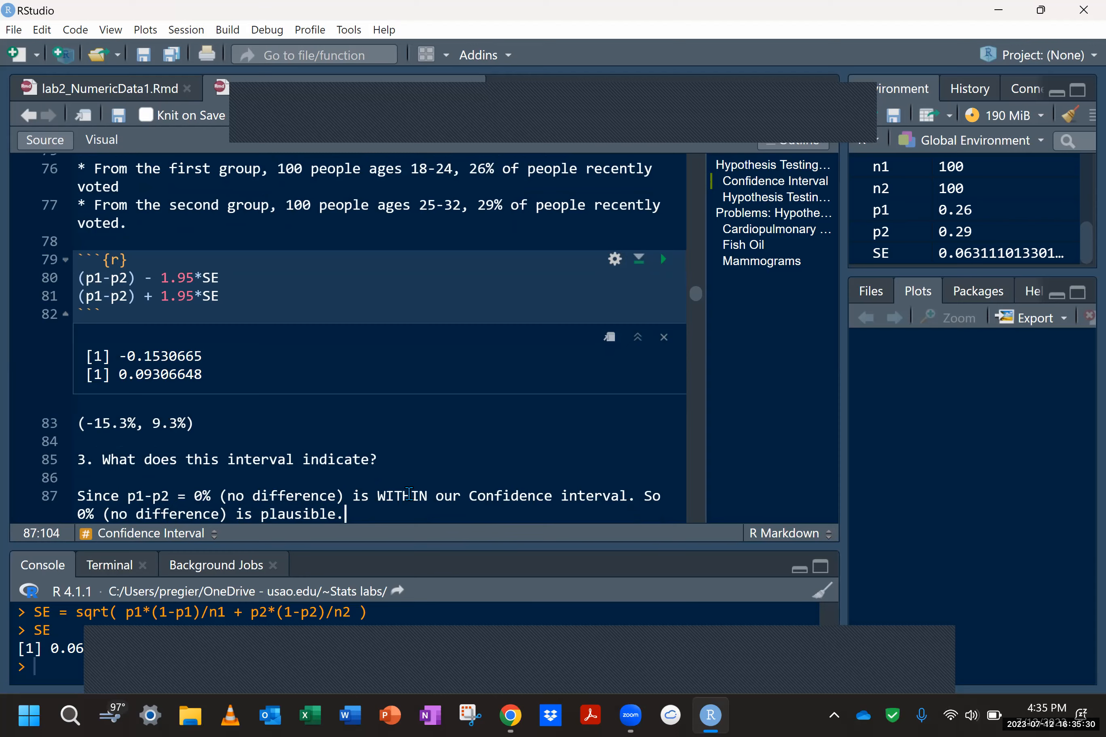
{"action": "scroll", "coordinate": [418, 485], "scroll_direction": "up", "scroll_amount": 1}
{"action": "scroll", "coordinate": [426, 477], "scroll_direction": "down", "scroll_amount": 2}
{"action": "scroll", "coordinate": [426, 477], "scroll_direction": "down", "scroll_amount": 1}
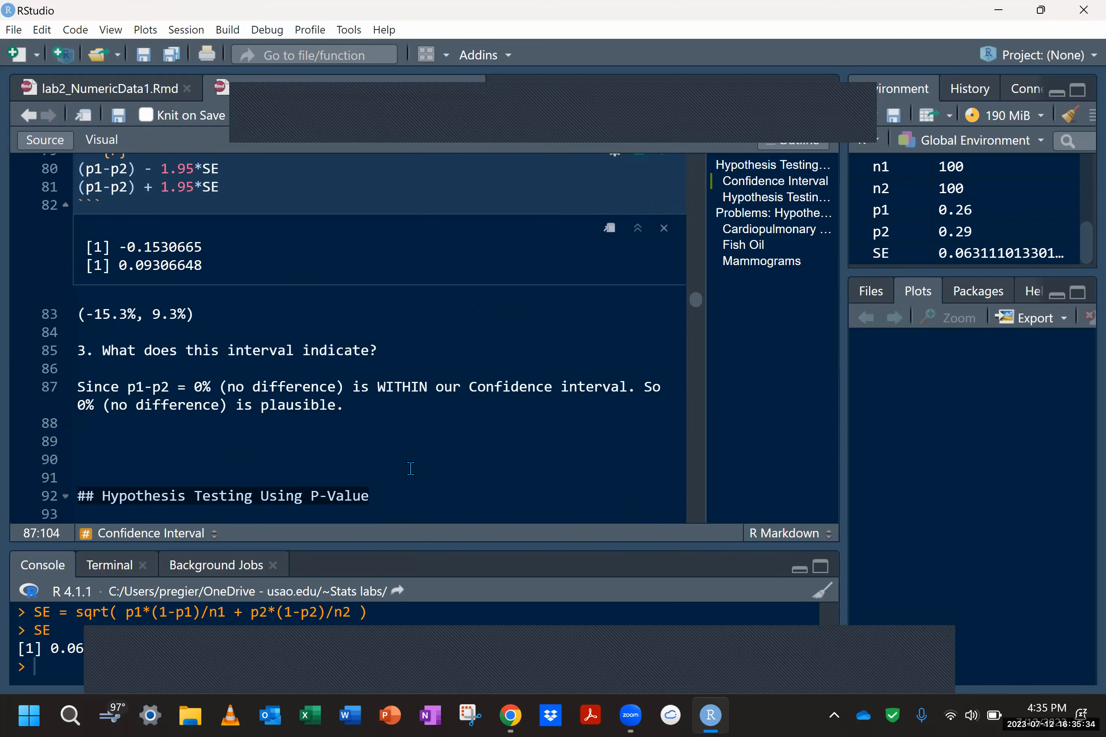
Finish the question 3 answer with "Any perceived difference in sample proportions may be due to randomness."
{"action": "key", "text": "Return"}
{"action": "key", "text": "Return"}
{"action": "key", "text": "BackSpace"}
{"action": "key", "text": "BackSpace"}
{"action": "type", "text": "Any perceived ifference in"}
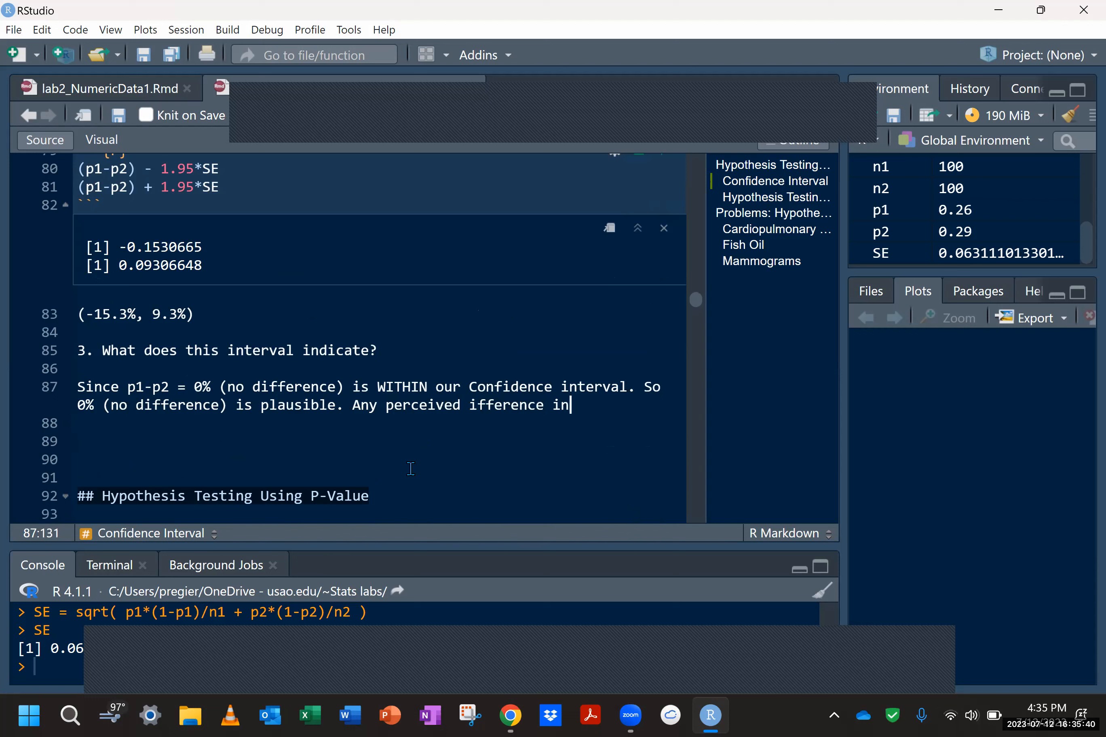
{"action": "type", "text": " sample proportions"}
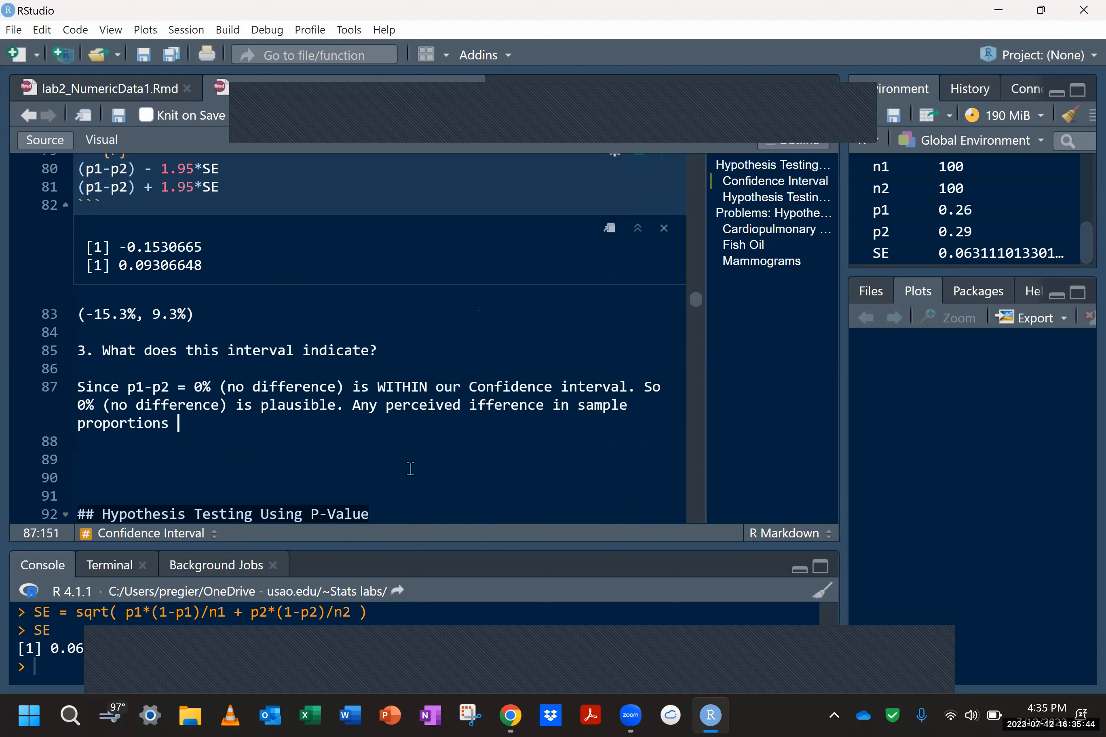
{"action": "left_click", "coordinate": [469, 404]}
{"action": "type", "text": "d"}
{"action": "left_click", "coordinate": [448, 426]}
{"action": "type", "text": "may "}
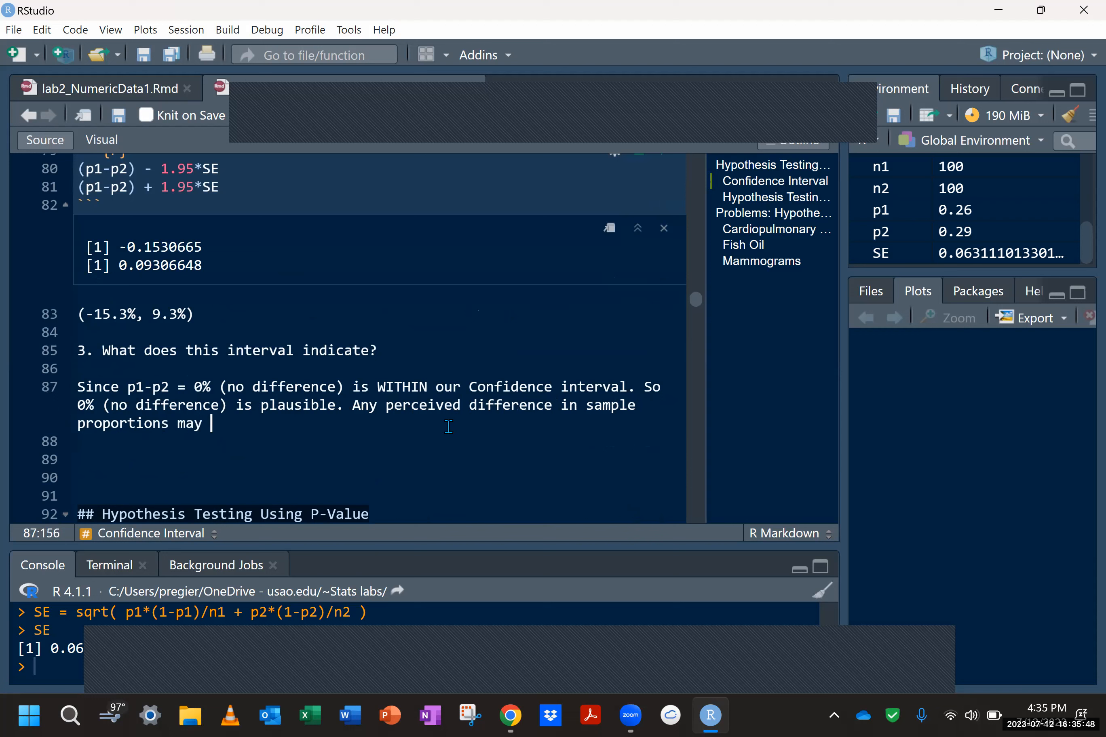
{"action": "type", "text": "be due to randomness."}
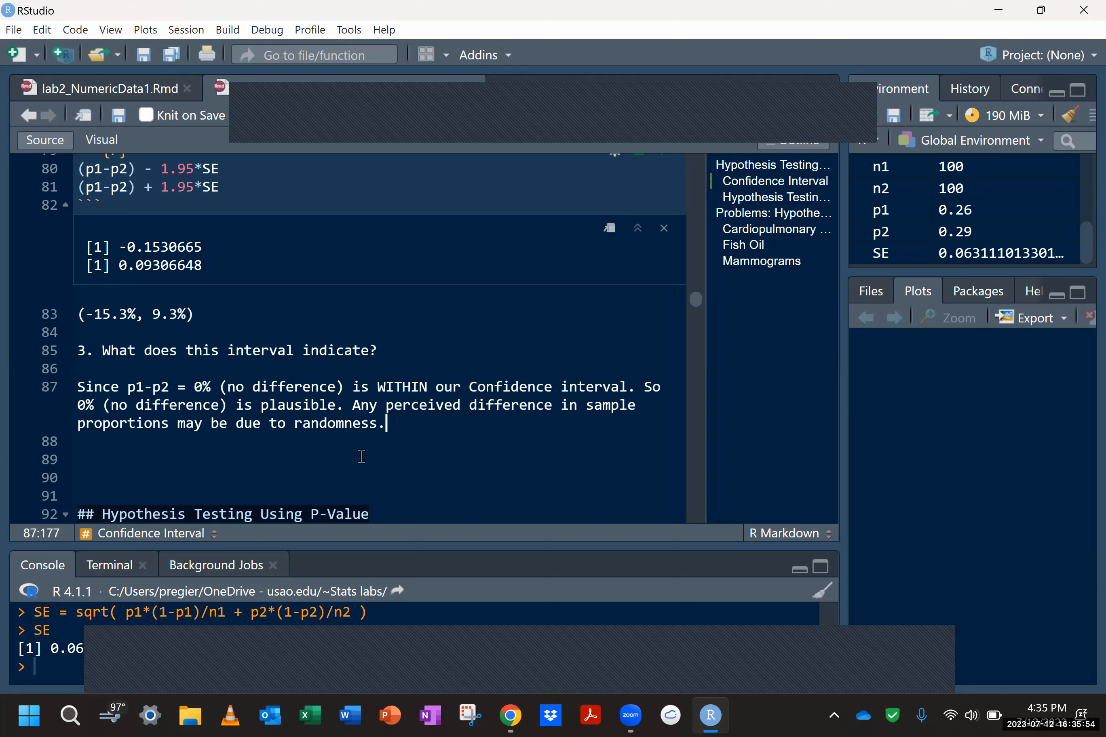
Handwrite the red on-screen note "Is your null value p1-p2=0 with CI? Yes - cannot" beside the problem 2 output and question 3
{"action": "scroll", "coordinate": [362, 449], "scroll_direction": "down", "scroll_amount": 1}
{"action": "scroll", "coordinate": [386, 428], "scroll_direction": "up", "scroll_amount": 1}
{"action": "scroll", "coordinate": [388, 427], "scroll_direction": "up", "scroll_amount": 1}
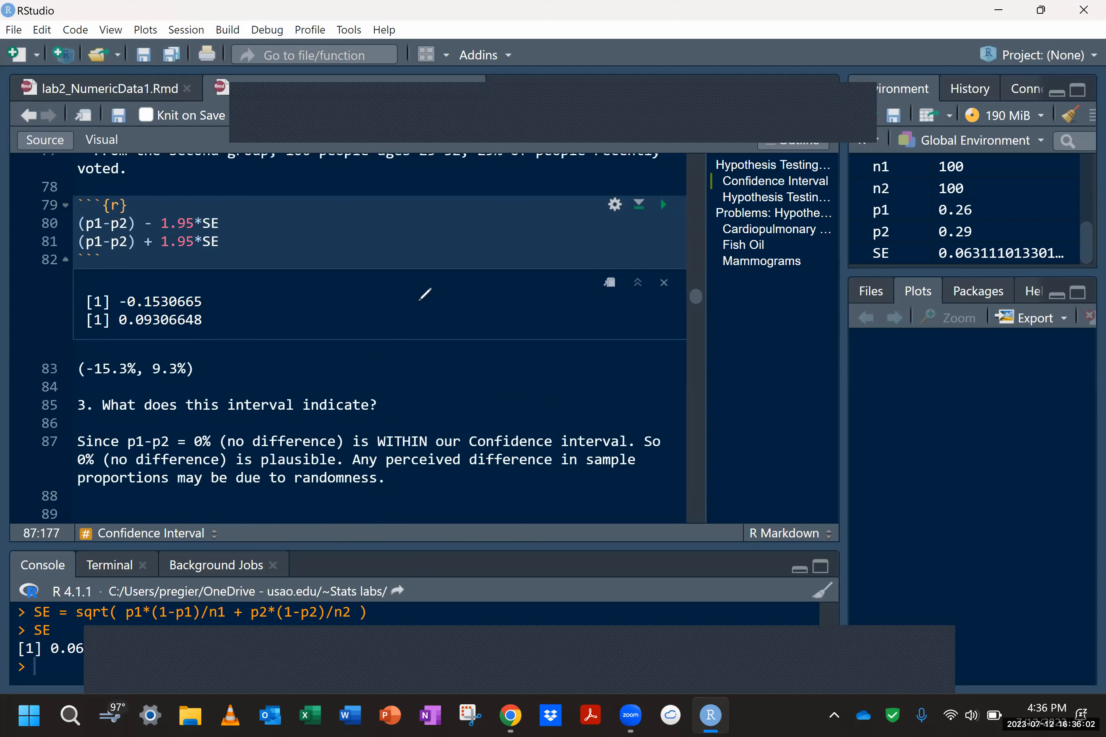
{"action": "left_click_drag", "start_coordinate": [416, 301], "coordinate": [436, 288]}
{"action": "left_click_drag", "start_coordinate": [424, 294], "coordinate": [432, 325]}
{"action": "mouse_move", "coordinate": [448, 294]}
{"action": "left_mouse_down"}
{"action": "mouse_move", "coordinate": [437, 326]}
{"action": "mouse_move", "coordinate": [483, 320]}
{"action": "left_mouse_up"}
{"action": "left_click_drag", "start_coordinate": [491, 303], "coordinate": [472, 352]}
{"action": "mouse_move", "coordinate": [508, 305]}
{"action": "left_mouse_down"}
{"action": "mouse_move", "coordinate": [516, 310]}
{"action": "mouse_move", "coordinate": [542, 282]}
{"action": "mouse_move", "coordinate": [588, 305]}
{"action": "left_mouse_up"}
{"action": "left_click_drag", "start_coordinate": [591, 296], "coordinate": [614, 296]}
{"action": "mouse_move", "coordinate": [615, 267]}
{"action": "left_mouse_down"}
{"action": "mouse_move", "coordinate": [625, 298]}
{"action": "mouse_move", "coordinate": [666, 287]}
{"action": "mouse_move", "coordinate": [684, 264]}
{"action": "mouse_move", "coordinate": [699, 285]}
{"action": "mouse_move", "coordinate": [712, 276]}
{"action": "left_mouse_up"}
{"action": "left_click_drag", "start_coordinate": [465, 371], "coordinate": [478, 393]}
{"action": "left_click_drag", "start_coordinate": [489, 376], "coordinate": [517, 379]}
{"action": "mouse_move", "coordinate": [520, 376]}
{"action": "left_mouse_down"}
{"action": "mouse_move", "coordinate": [530, 386]}
{"action": "mouse_move", "coordinate": [555, 352]}
{"action": "left_mouse_up"}
{"action": "mouse_move", "coordinate": [541, 362]}
{"action": "left_mouse_down"}
{"action": "mouse_move", "coordinate": [576, 345]}
{"action": "mouse_move", "coordinate": [639, 344]}
{"action": "mouse_move", "coordinate": [643, 355]}
{"action": "left_mouse_up"}
{"action": "left_click_drag", "start_coordinate": [644, 328], "coordinate": [647, 352]}
{"action": "left_click_drag", "start_coordinate": [655, 316], "coordinate": [671, 348]}
{"action": "mouse_move", "coordinate": [716, 308]}
{"action": "left_mouse_down"}
{"action": "mouse_move", "coordinate": [701, 328]}
{"action": "mouse_move", "coordinate": [719, 338]}
{"action": "left_mouse_up"}
{"action": "mouse_move", "coordinate": [733, 299]}
{"action": "left_mouse_down"}
{"action": "mouse_move", "coordinate": [735, 336]}
{"action": "mouse_move", "coordinate": [752, 292]}
{"action": "left_mouse_up"}
{"action": "mouse_move", "coordinate": [749, 284]}
{"action": "left_mouse_down"}
{"action": "mouse_move", "coordinate": [761, 280]}
{"action": "mouse_move", "coordinate": [760, 312]}
{"action": "left_mouse_up"}
{"action": "left_click_drag", "start_coordinate": [767, 328], "coordinate": [767, 322]}
{"action": "mouse_move", "coordinate": [614, 384]}
{"action": "left_mouse_down"}
{"action": "mouse_move", "coordinate": [627, 409]}
{"action": "mouse_move", "coordinate": [805, 359]}
{"action": "left_mouse_up"}
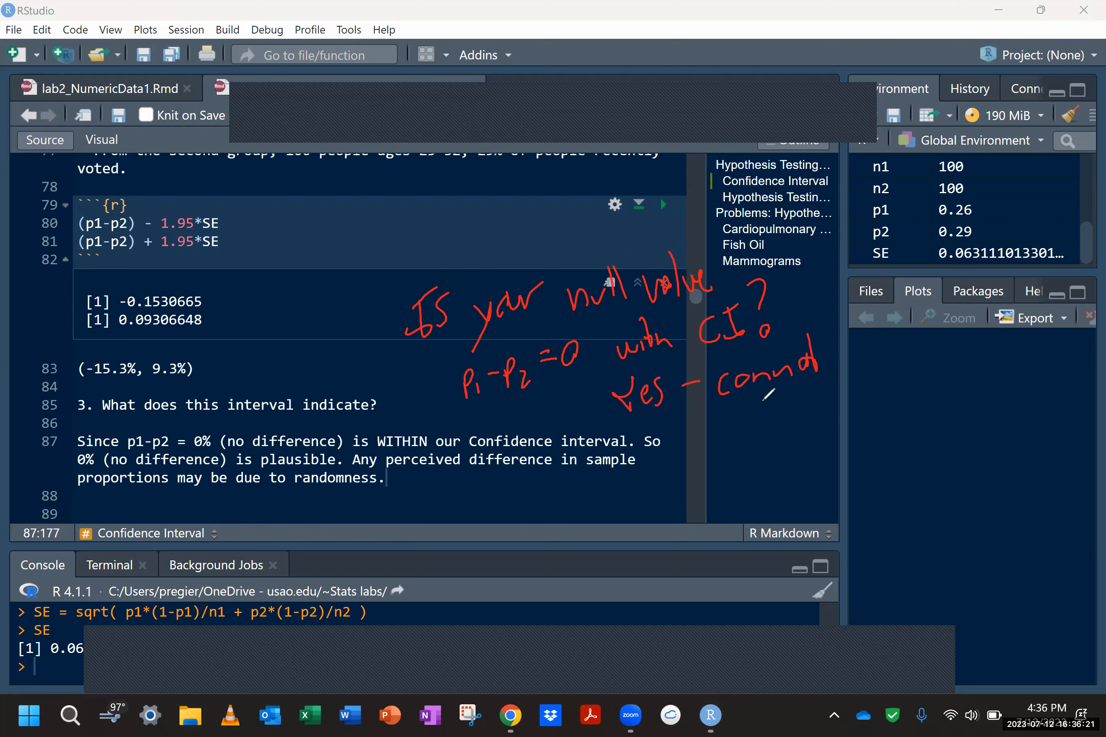